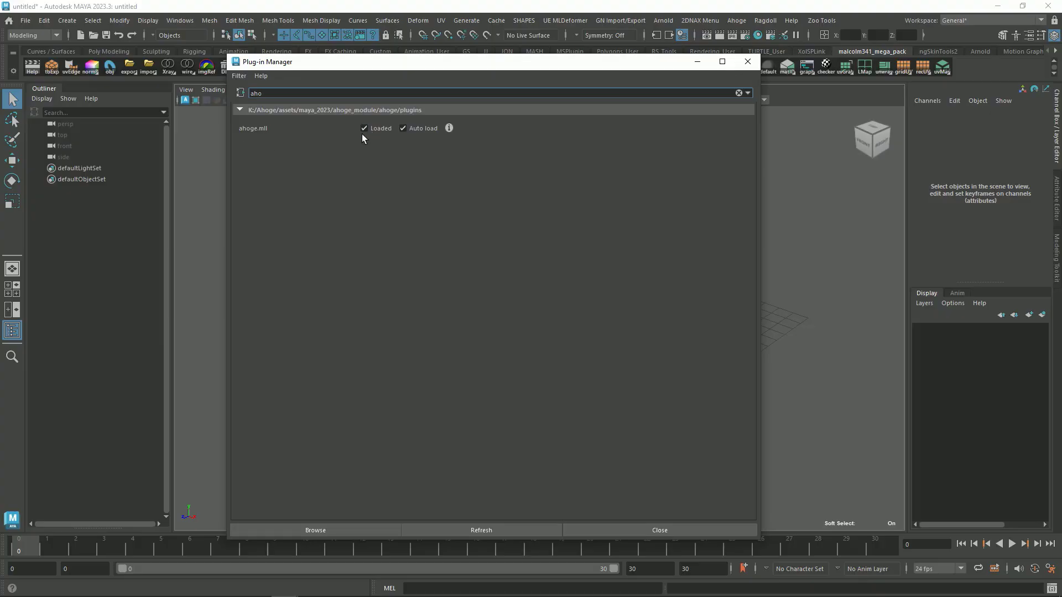
Close the Plug-in Manager and locate the Ahoge hair creation command
key(Escape)
click(738, 20)
click(752, 33)
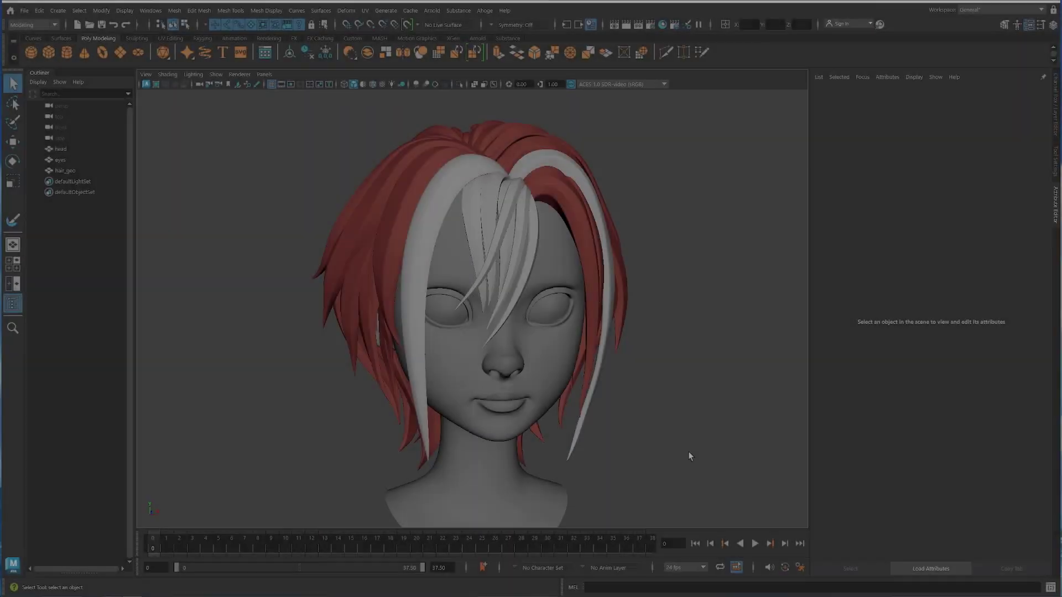
Convert hair_geo to subdivision surfaces with 10000 maximum base mesh faces and 50 maximum edges per vertex, keeping the original
alt+drag(687, 452, 565, 225)
click(61, 171)
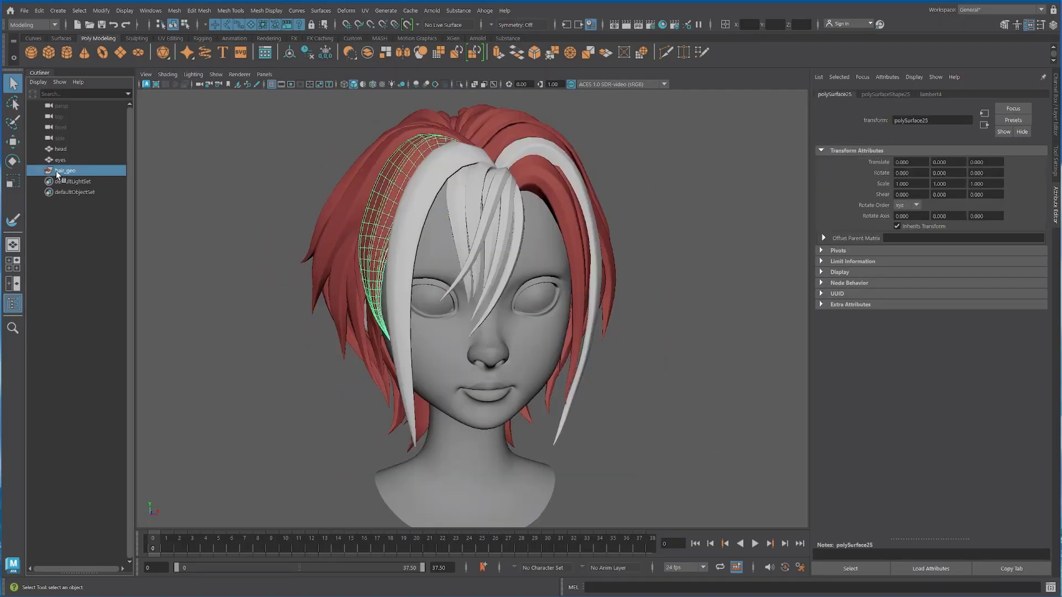
click(102, 11)
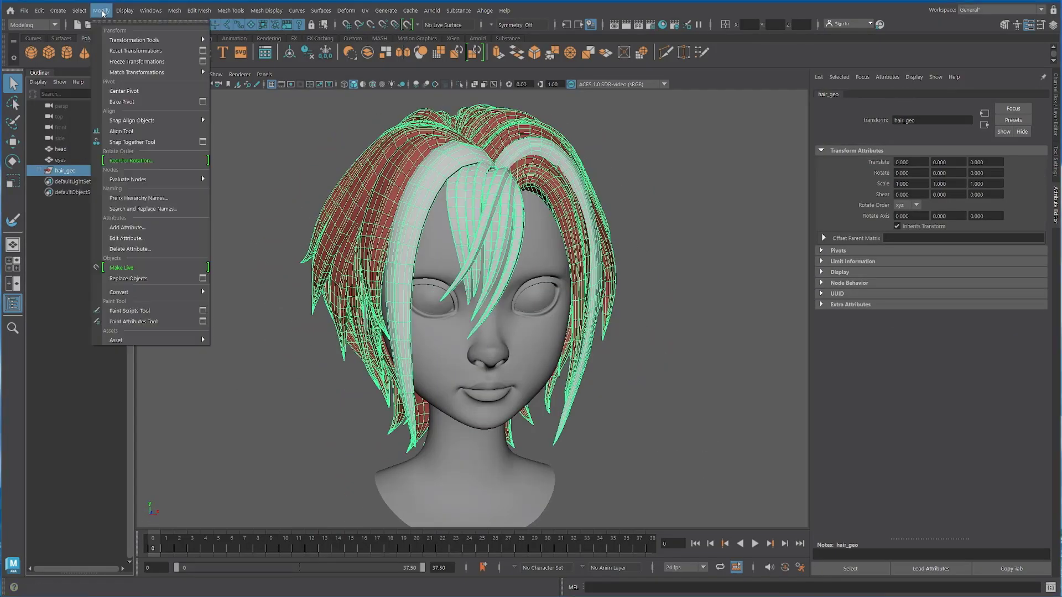
mouse_move(149, 295)
click(343, 313)
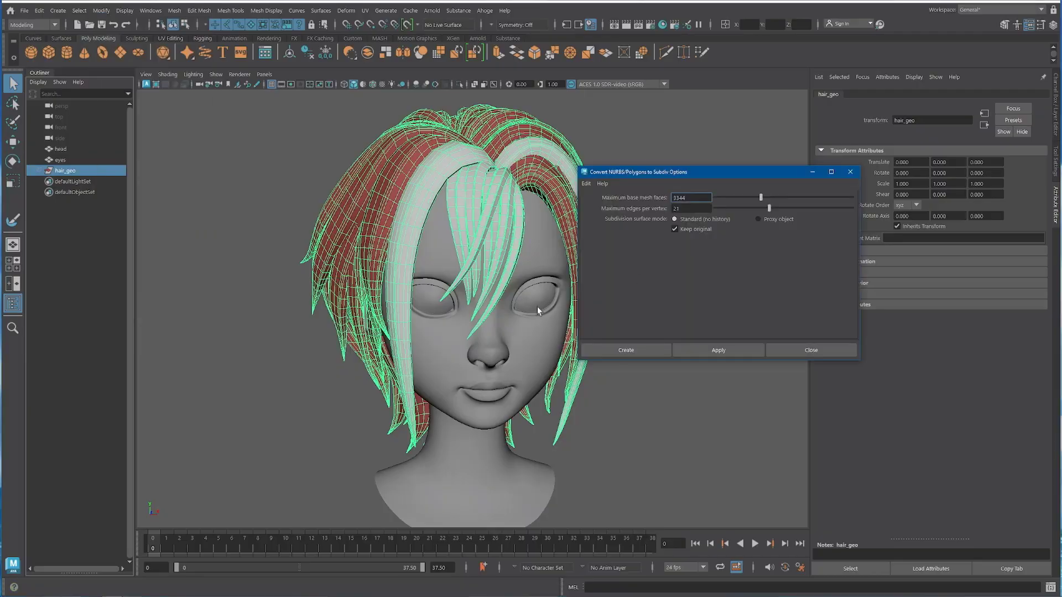
click(716, 350)
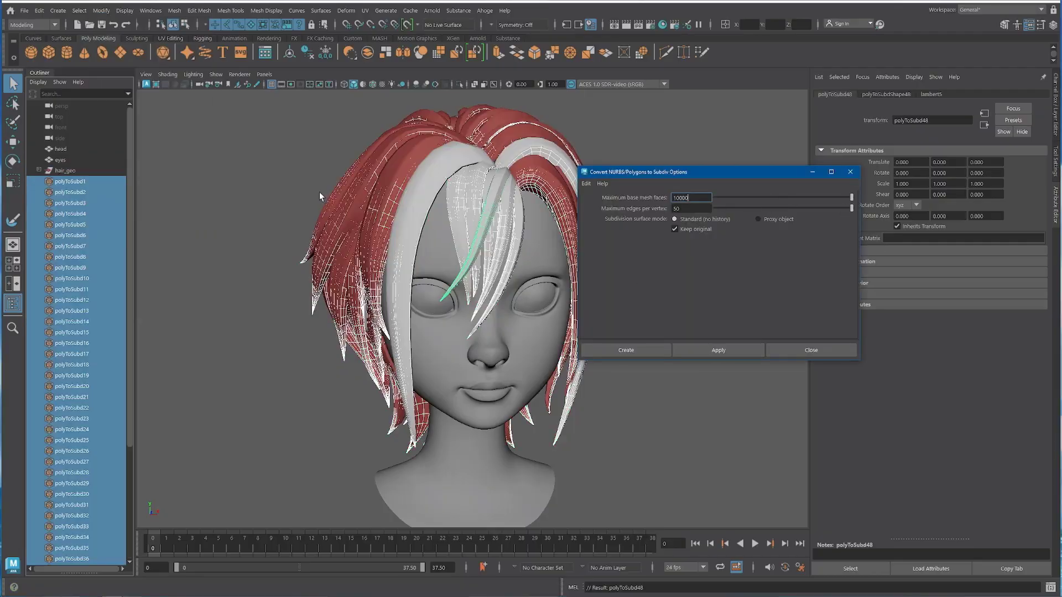
click(802, 351)
Convert the hair subdivision surfaces to NURBS and assign them an existing material
click(101, 11)
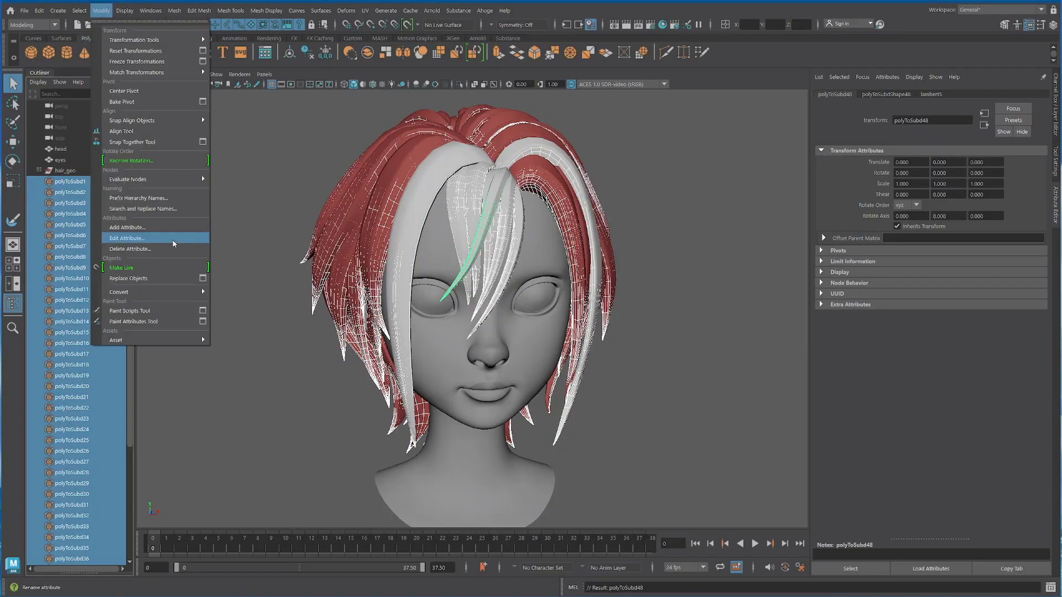
mouse_move(144, 292)
click(265, 367)
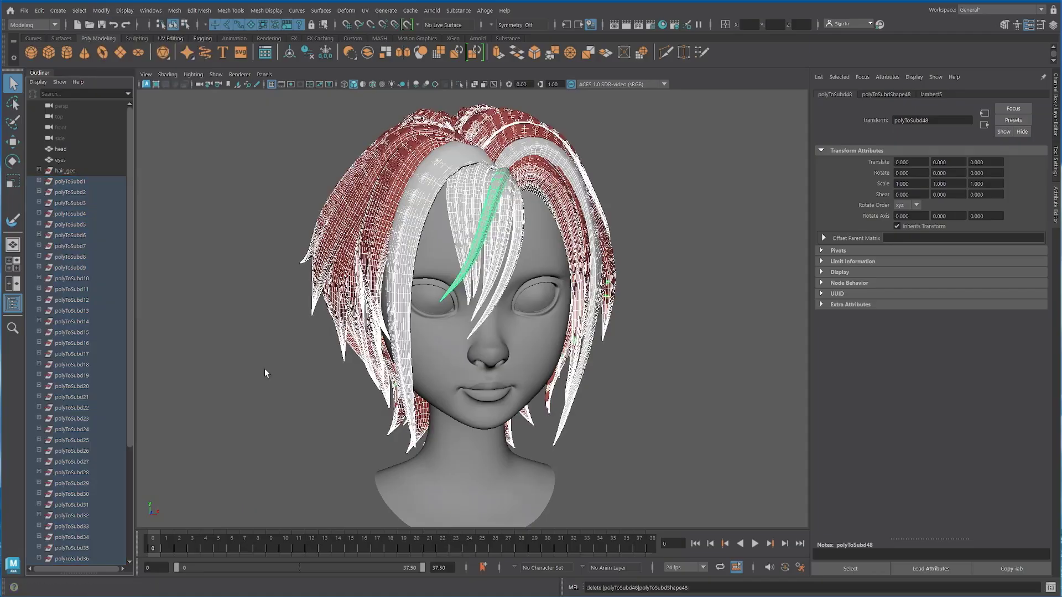
right_click(496, 278)
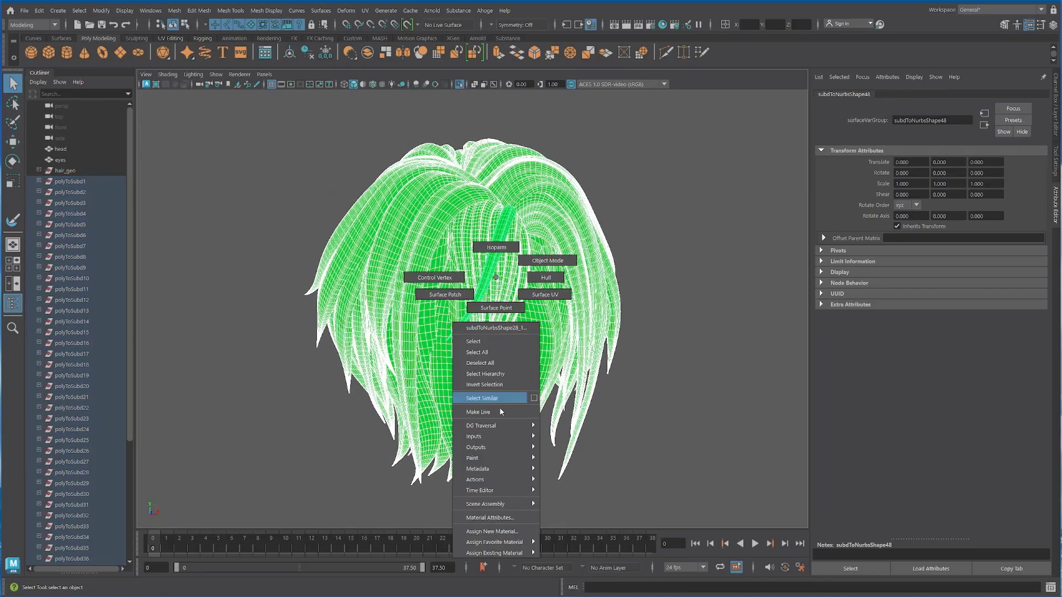
click(563, 509)
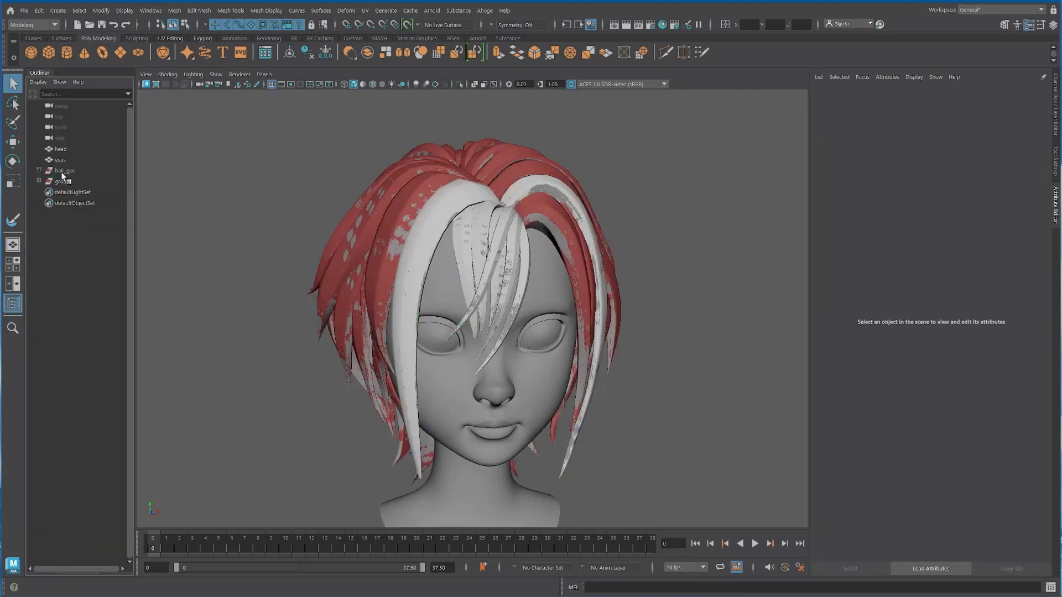
Hide hair_geo and rename the group of converted surfaces as hair_nurbs
click(62, 172)
key(ctrl+h)
double_click(65, 182)
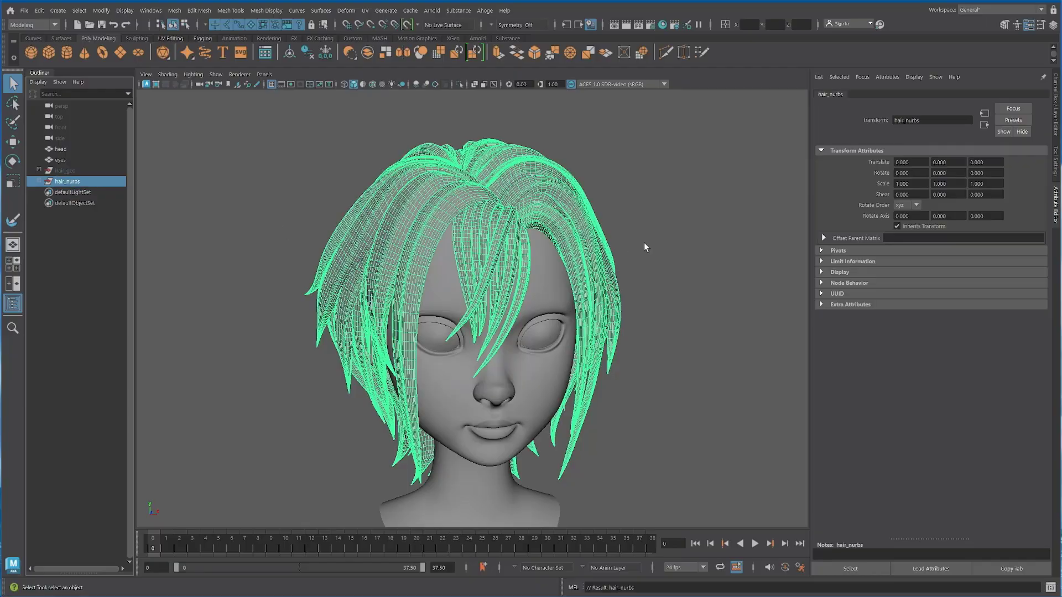
Create an Ahoge hair node from the hair_nurbs surfaces
click(701, 246)
key(ctrl+z)
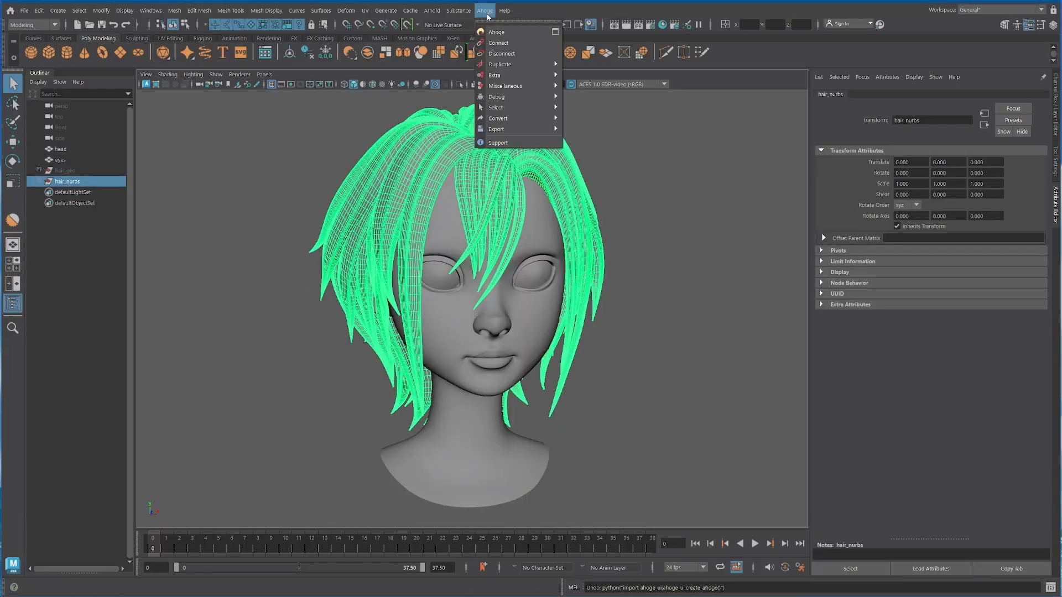
click(496, 33)
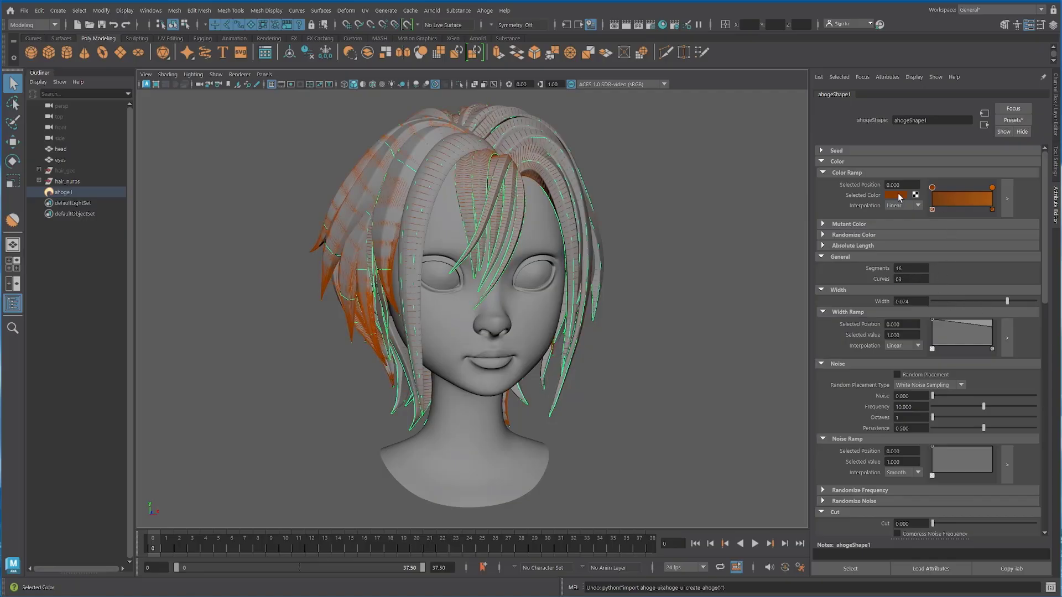
Set the hair's color ramp to run from cyan to red and increase the hair width
click(895, 195)
click(992, 187)
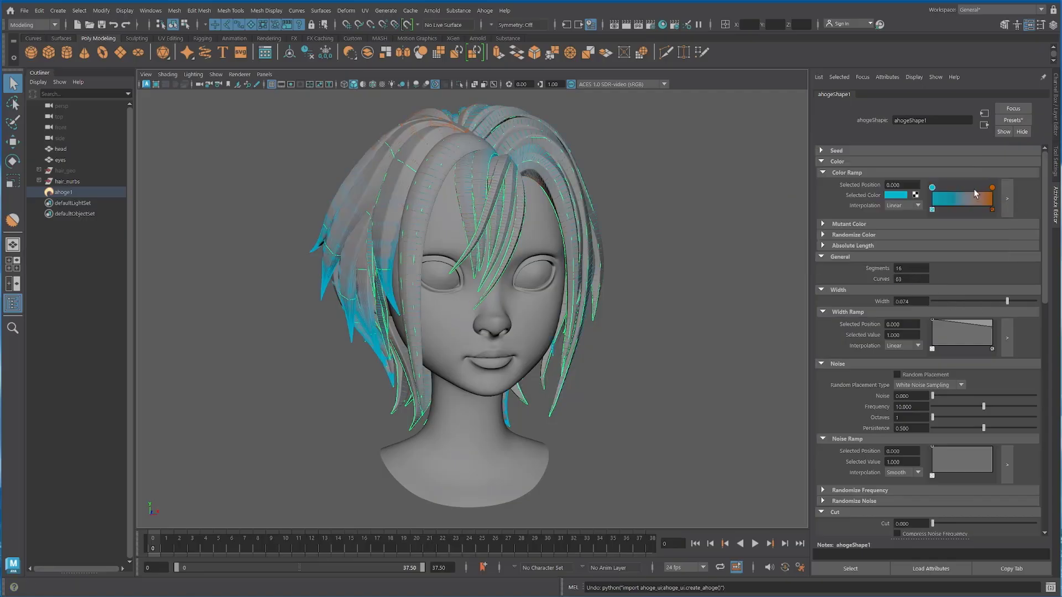
click(895, 195)
drag(1007, 301, 1037, 301)
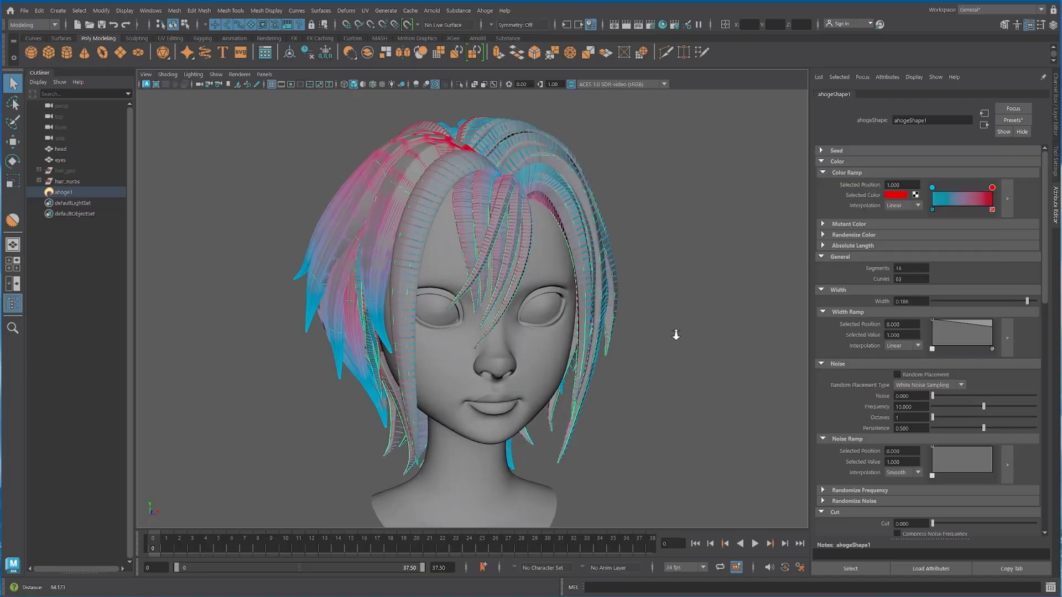
Run Fix Surfaces on hair_nurbs with the head mesh as the reference for strand direction
alt+drag(719, 285, 531, 271)
click(365, 309)
key(f)
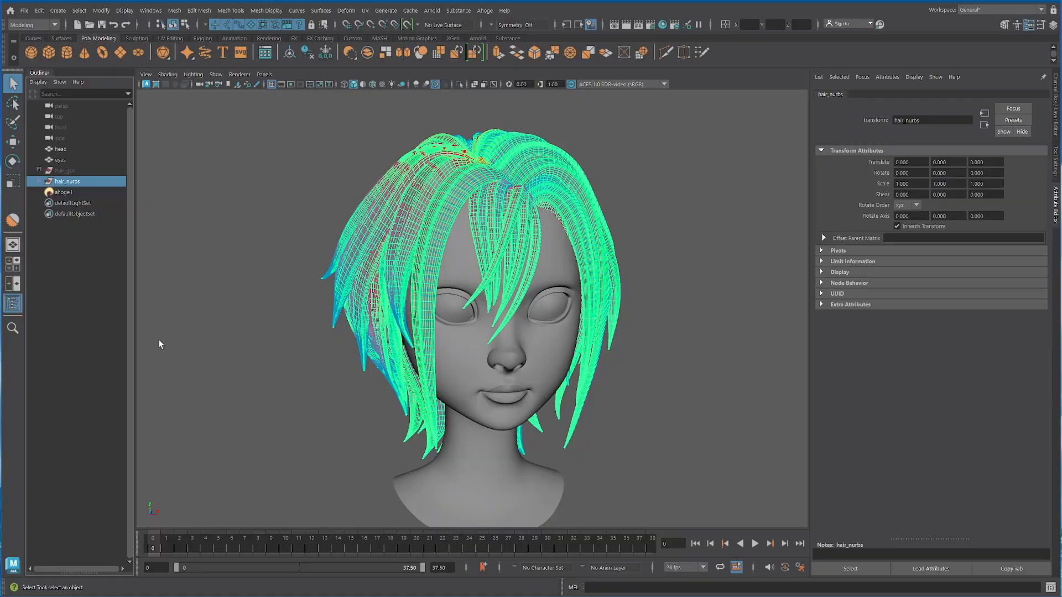
shift+click(470, 375)
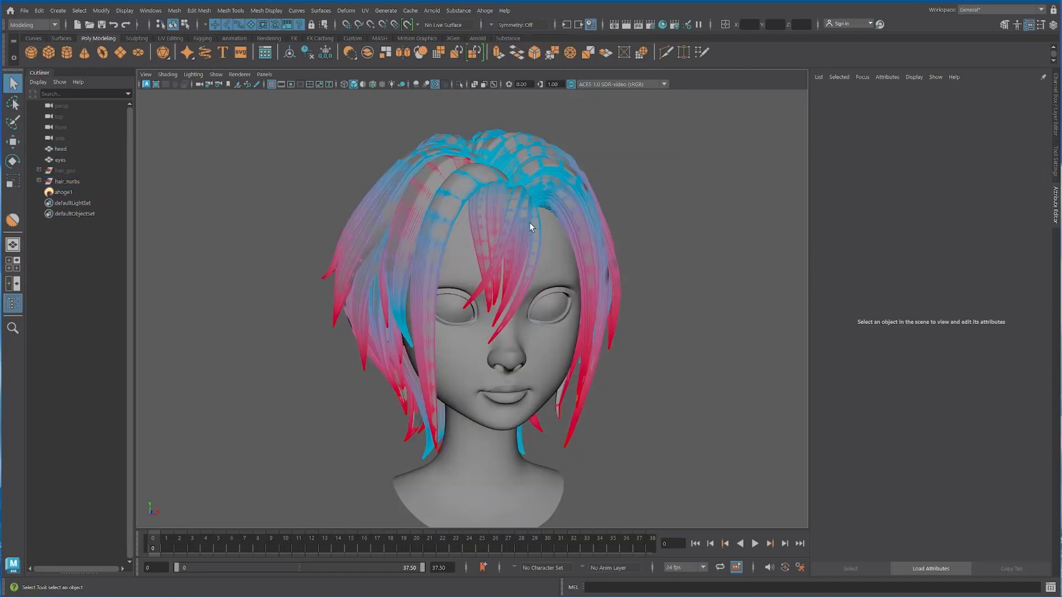
Check the strand directions around the nape and hide the head mesh
alt+drag(310, 450, 564, 455)
scroll(612, 290, up, 5)
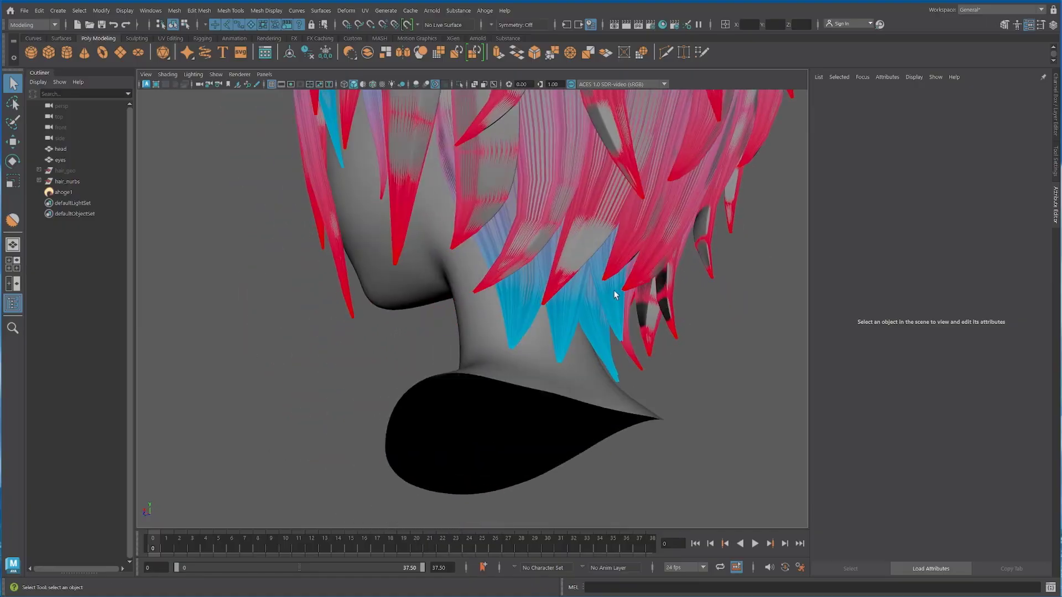
scroll(508, 326, down, 5)
alt+drag(509, 326, 531, 390)
alt+drag(428, 445, 505, 308)
scroll(505, 350, up, 2)
click(505, 351)
key(ctrl+h)
Create a polygon sphere and raise it inside the hair to about Y 151
click(58, 10)
mouse_move(88, 52)
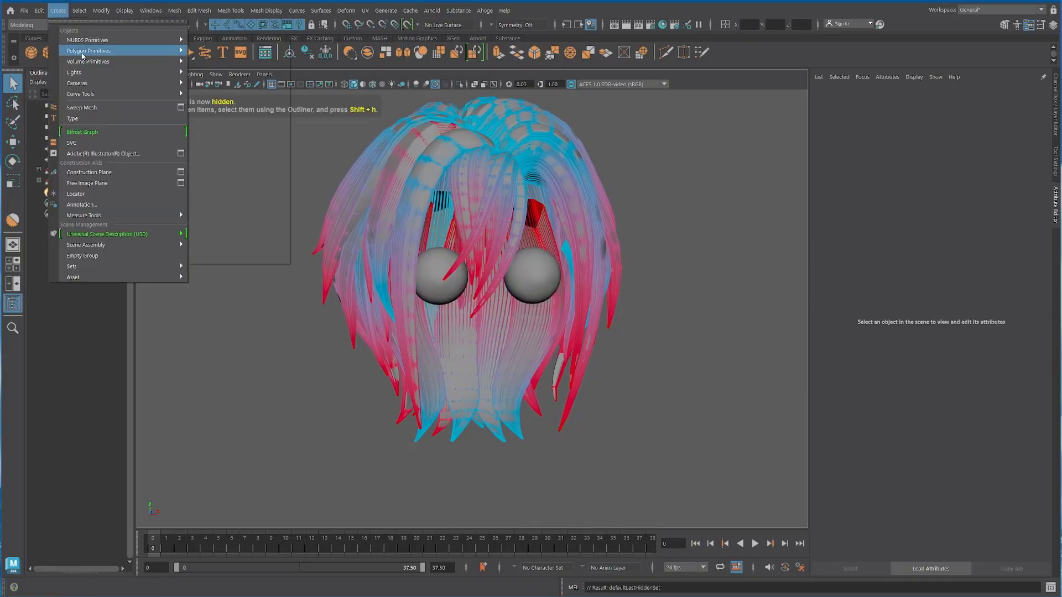
click(221, 58)
scroll(462, 410, down, 8)
key(w)
drag(462, 410, 480, 261)
scroll(480, 261, up, 8)
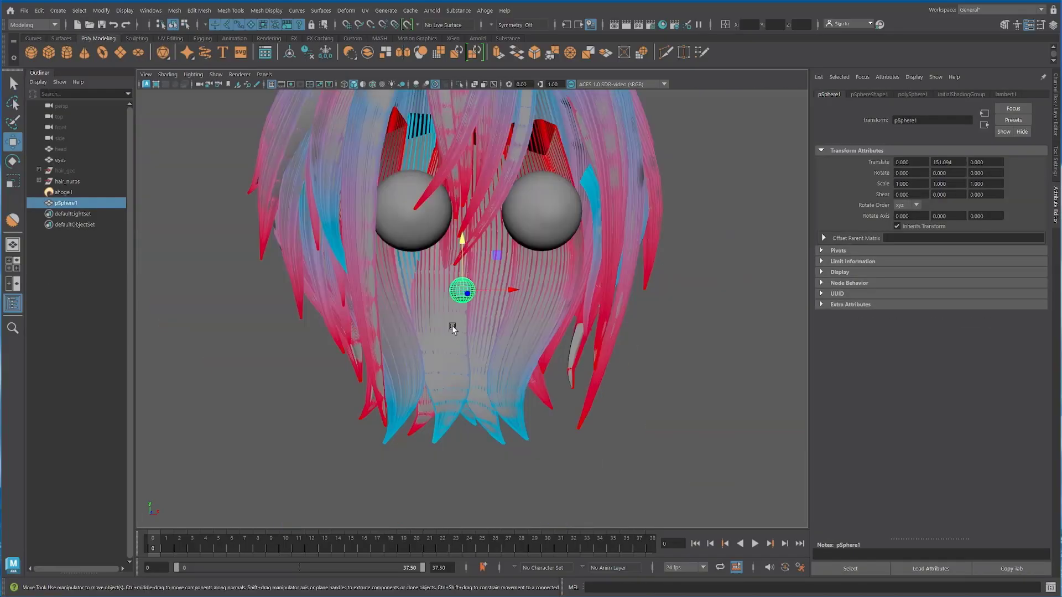
Enlarge the sphere and move it up into the crown of the hair
scroll(452, 326, down, 2)
drag(535, 358, 498, 276)
key(w)
drag(480, 244, 556, 233)
Run Fix Surfaces on hair_nurbs with the sphere as the reference for strand direction
key(q)
shift+click(562, 232)
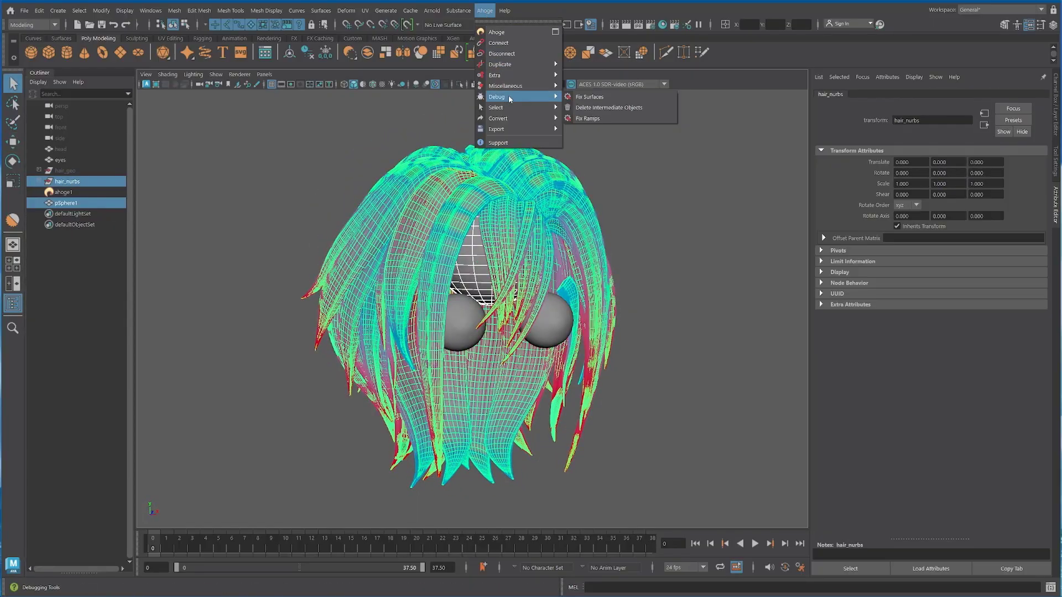
click(585, 98)
alt+drag(674, 414, 779, 450)
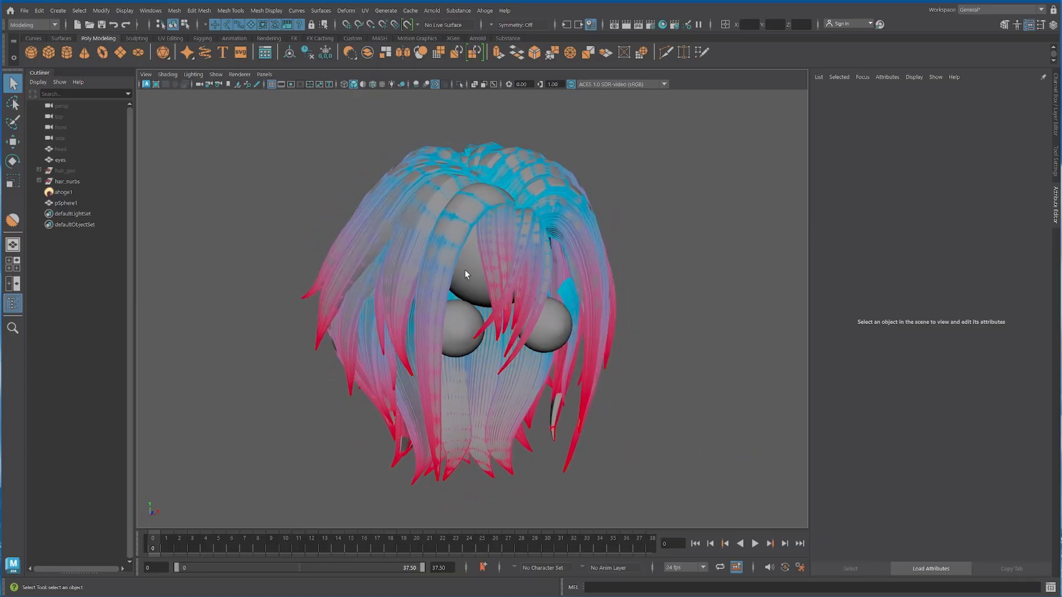
Remove the reference sphere and unhide the head mesh
click(52, 171)
key(shift+h)
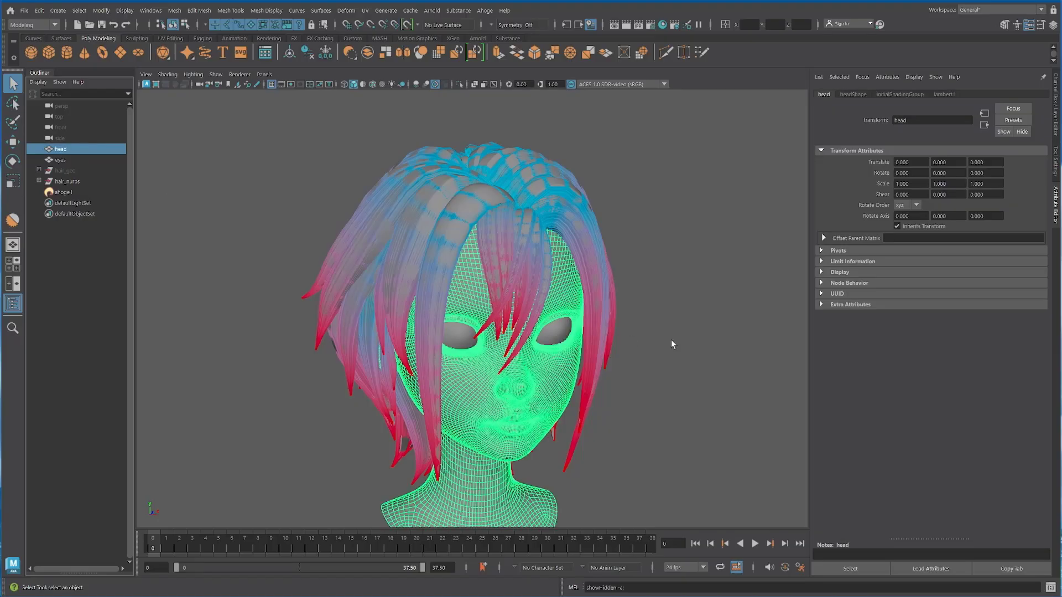
click(671, 340)
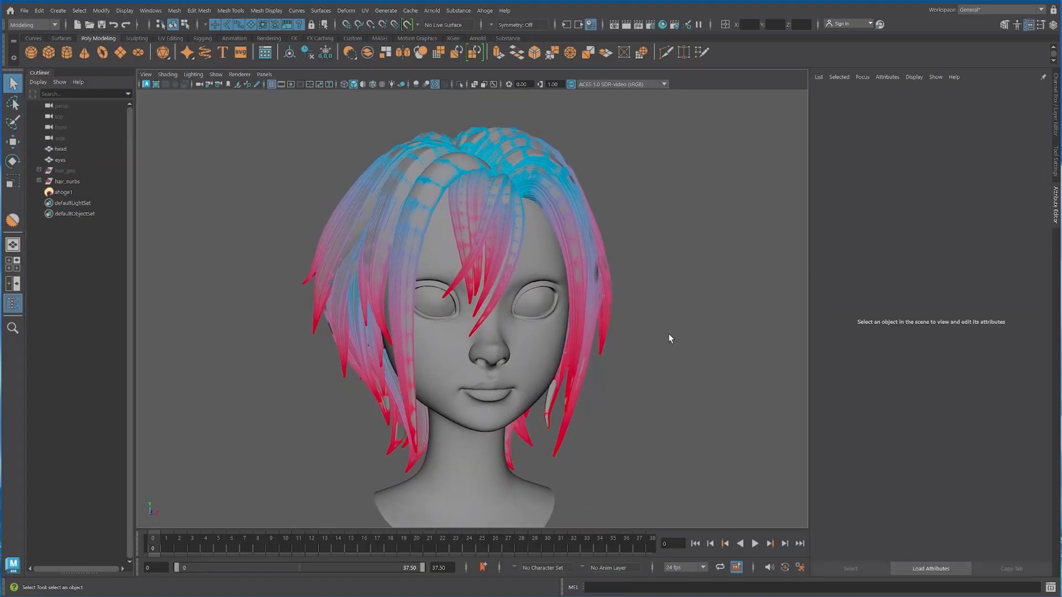
Recolor the ahoge1 hair from dark red to orange and set it to 250 curves with 40 segments
click(70, 195)
click(856, 95)
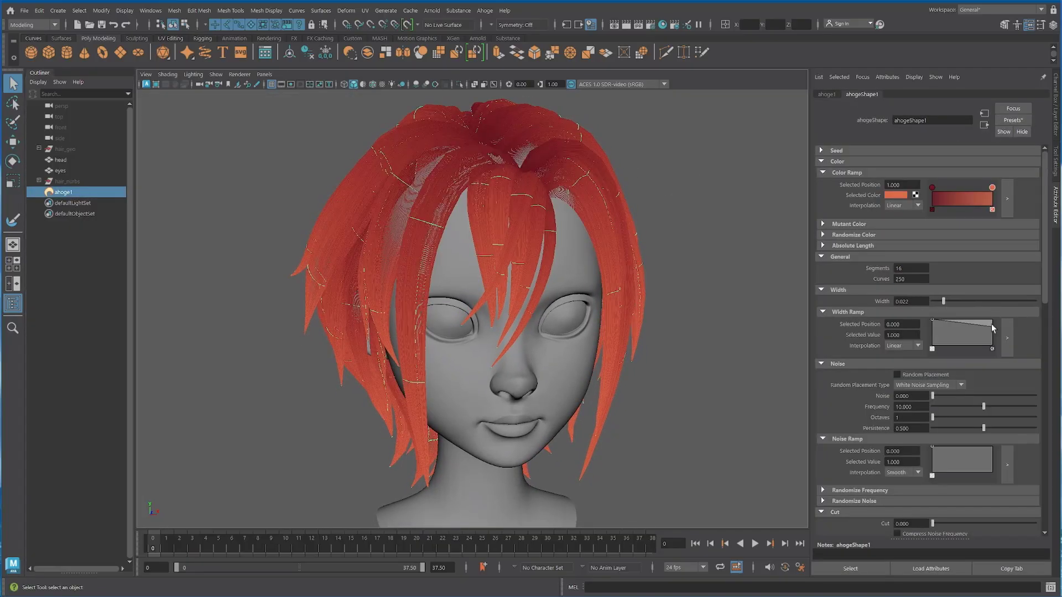
scroll(935, 288, down, 6)
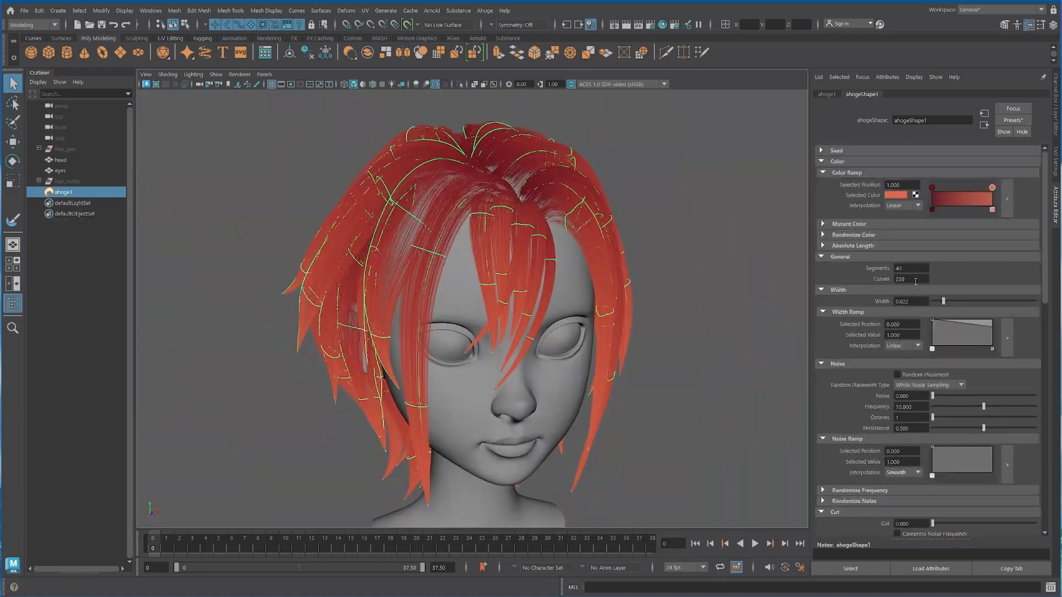
Set the hair Width to 0.013 with a tapered tip, and Noise to 0.378 with Frequency 3.252 and a shaped noise ramp
scroll(549, 369, up, 5)
scroll(509, 321, down, 2)
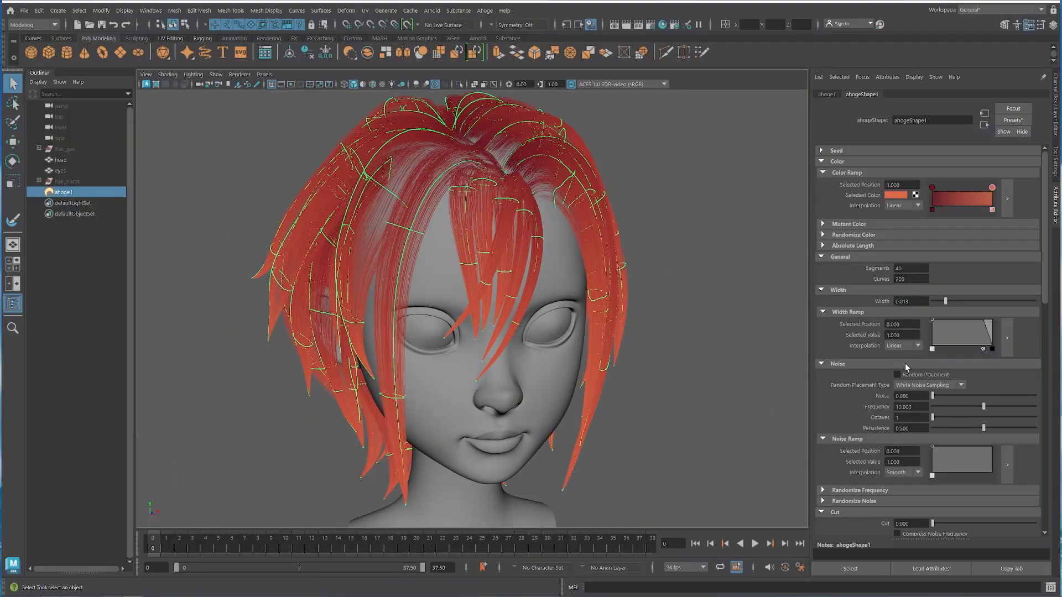
scroll(929, 340, down, 2)
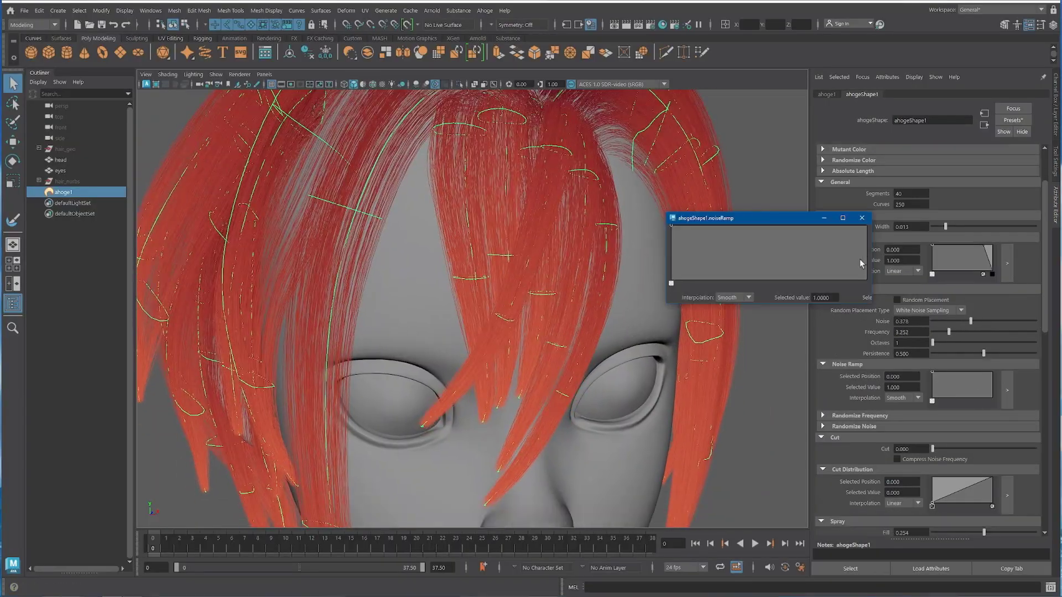
scroll(548, 236, up, 3)
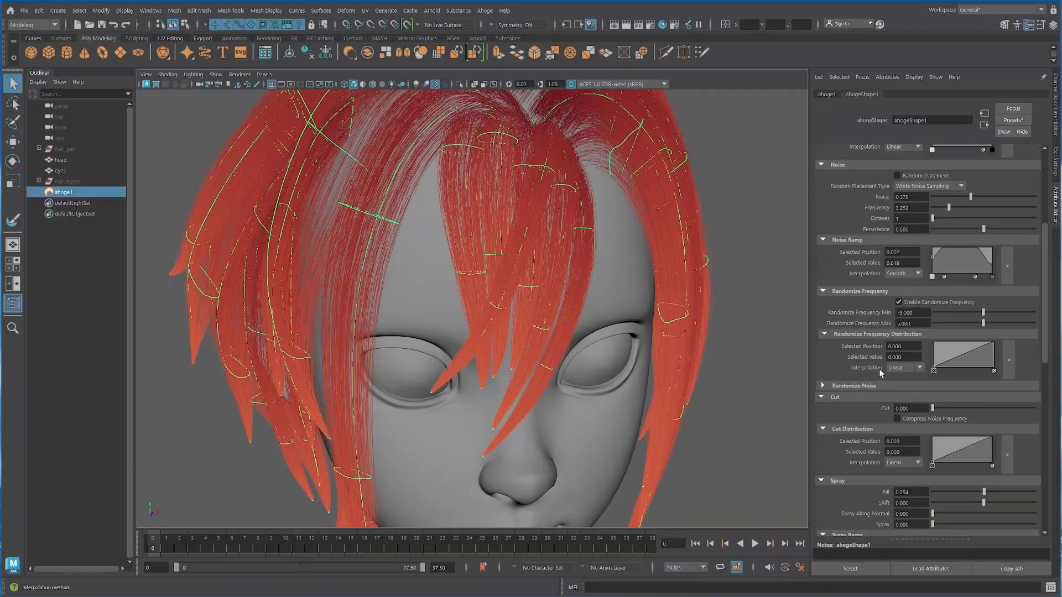
Set Randomize Noise to 1, Cut to 0.264, Spray to 0.053 and Multistrand to 5 with Multistrand Percent 0.264
scroll(1003, 416, down, 7)
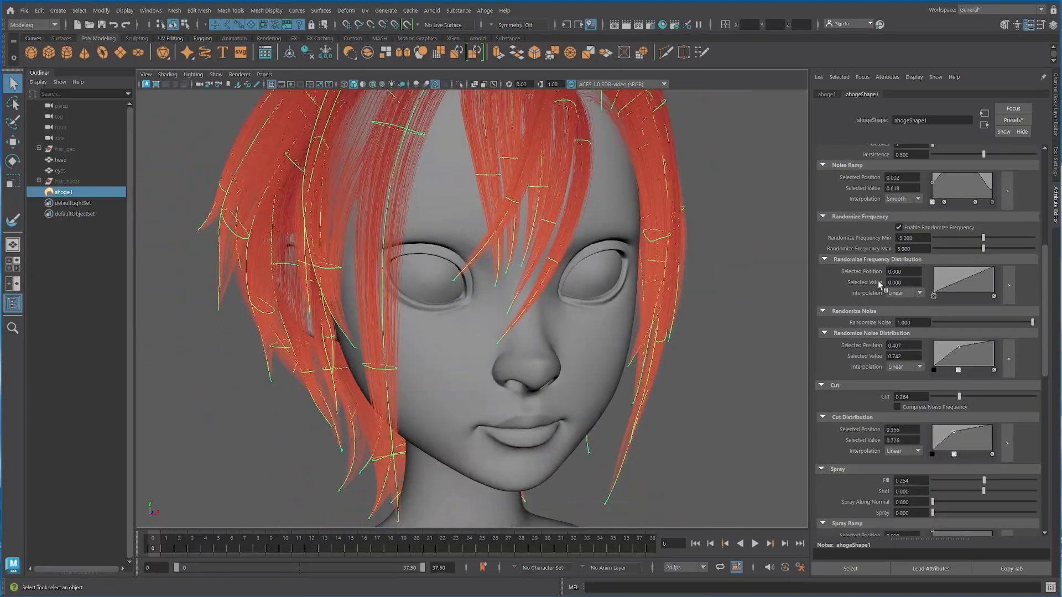
scroll(951, 389, down, 5)
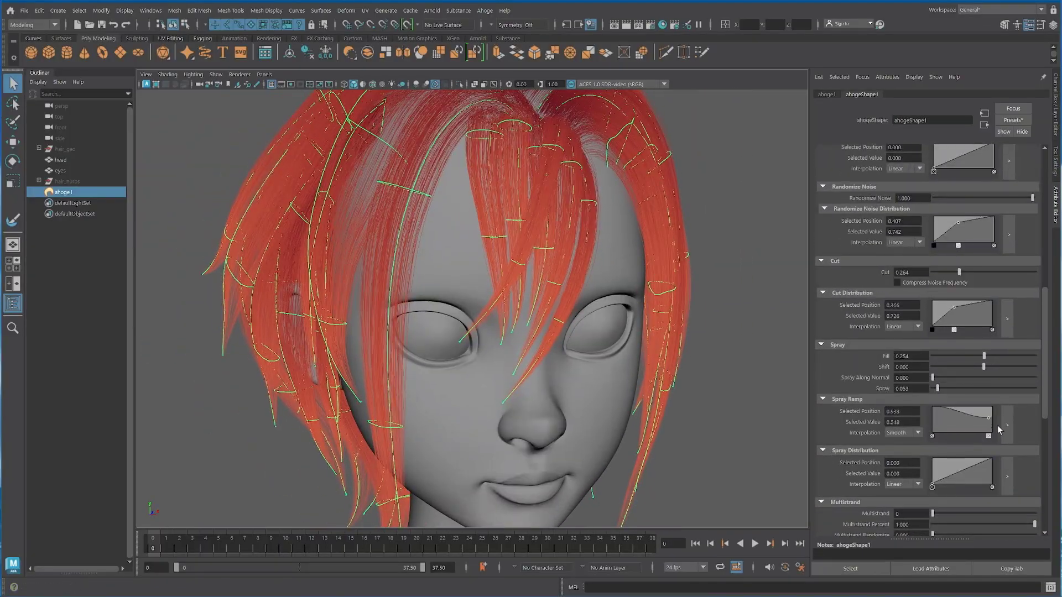
scroll(914, 392, down, 4)
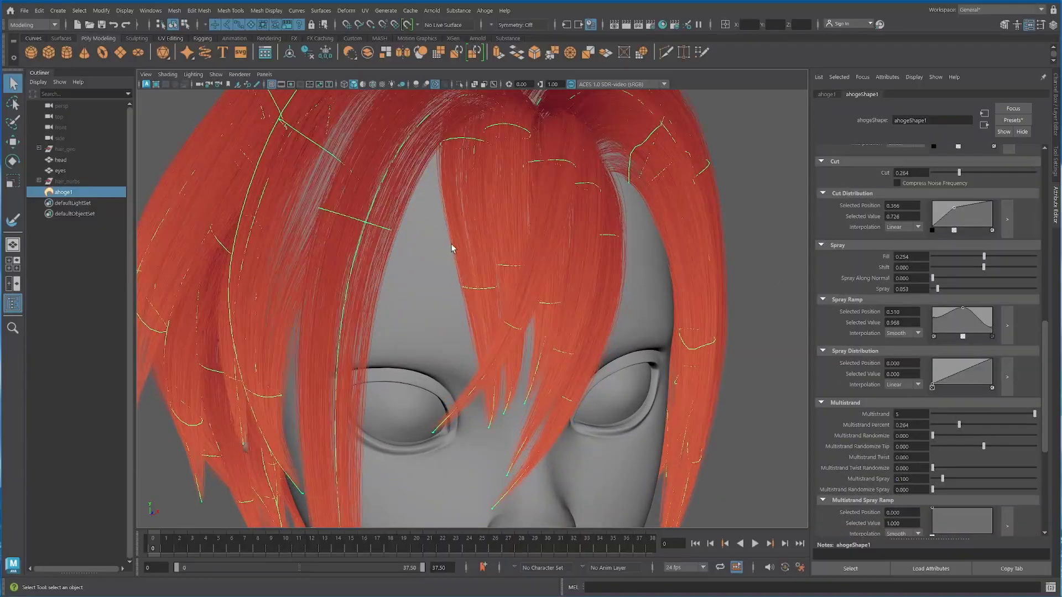
Raise the hair to 500 curves and set Cut to 0.333, Noise to 0.947 and noise Frequency to 5.366
scroll(933, 437, down, 3)
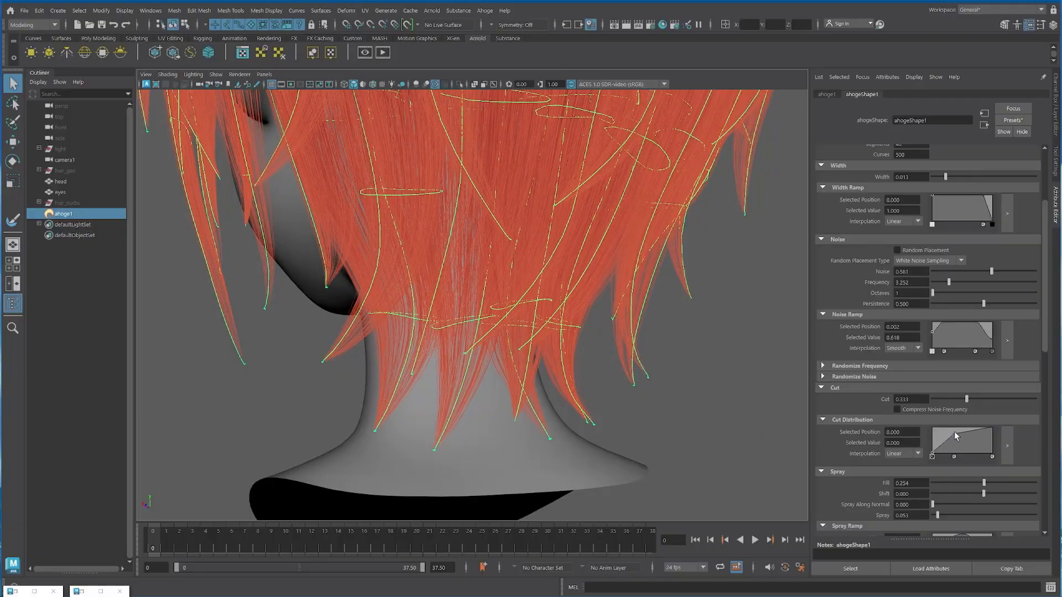
click(1007, 212)
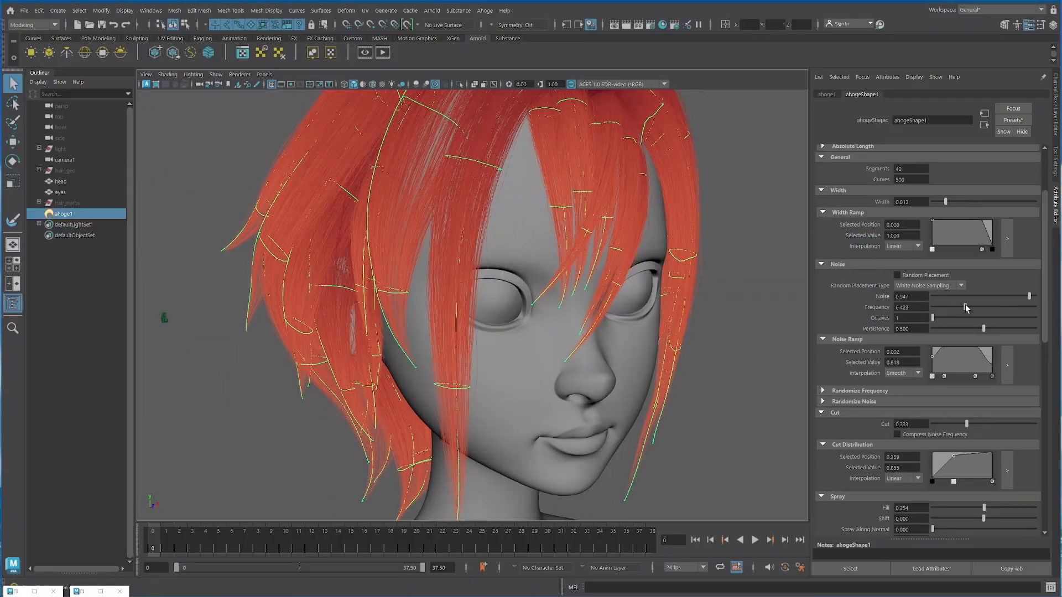
drag(965, 308, 960, 307)
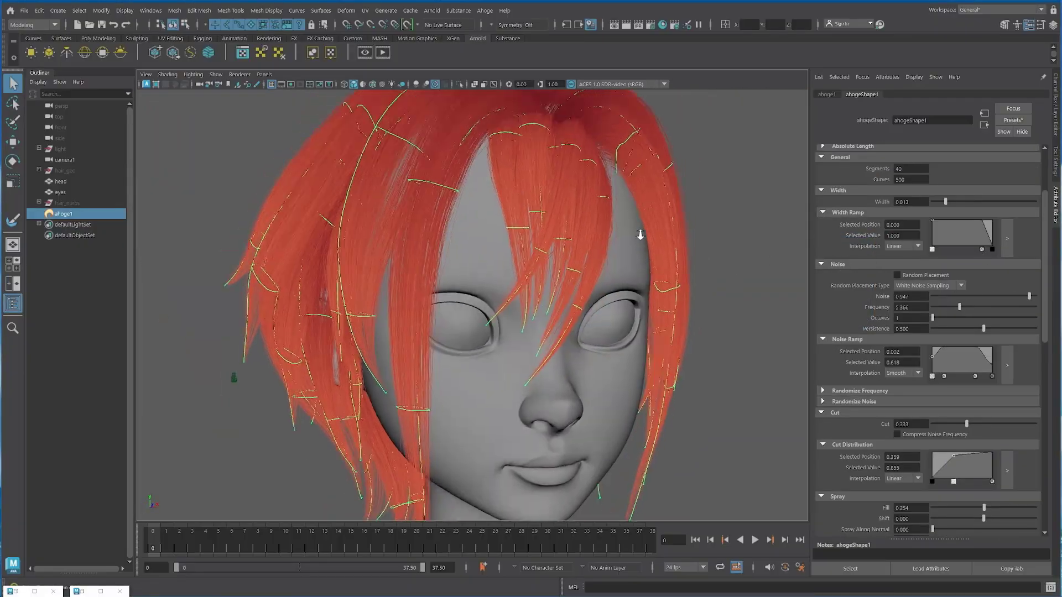
Set Multistrand Randomize to 0.606, Twist to 5 and Twist Randomize to 0.419, with Clump at 1 and its ramp ending at 0.6
alt+drag(639, 237, 497, 310)
scroll(893, 246, down, 2)
scroll(895, 244, down, 6)
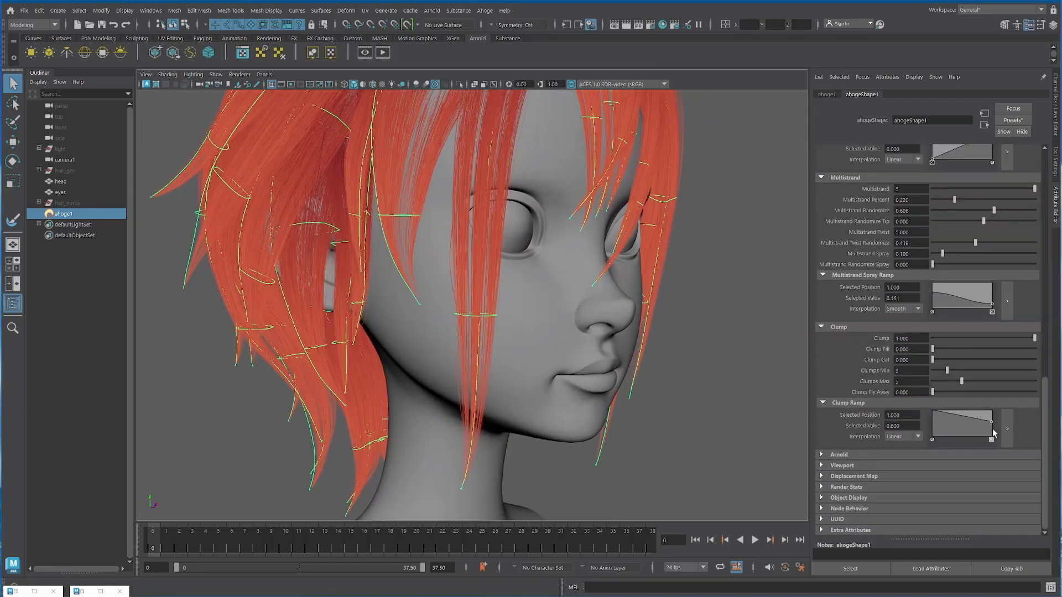
Hide the ahoge1 hair and show the hair_nurbs surfaces again
alt+middle_drag(528, 341, 536, 339)
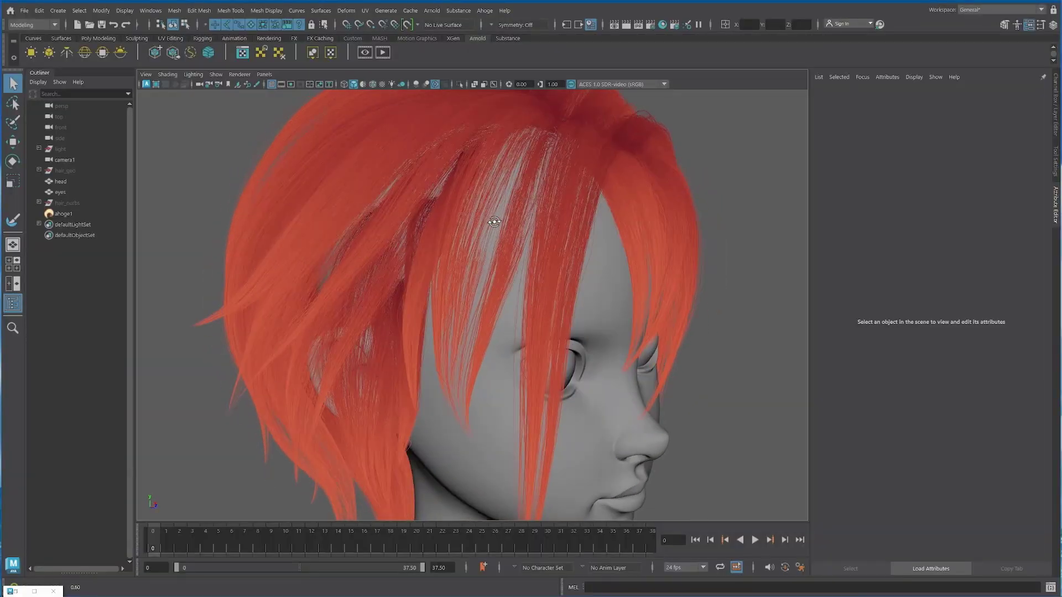
click(83, 214)
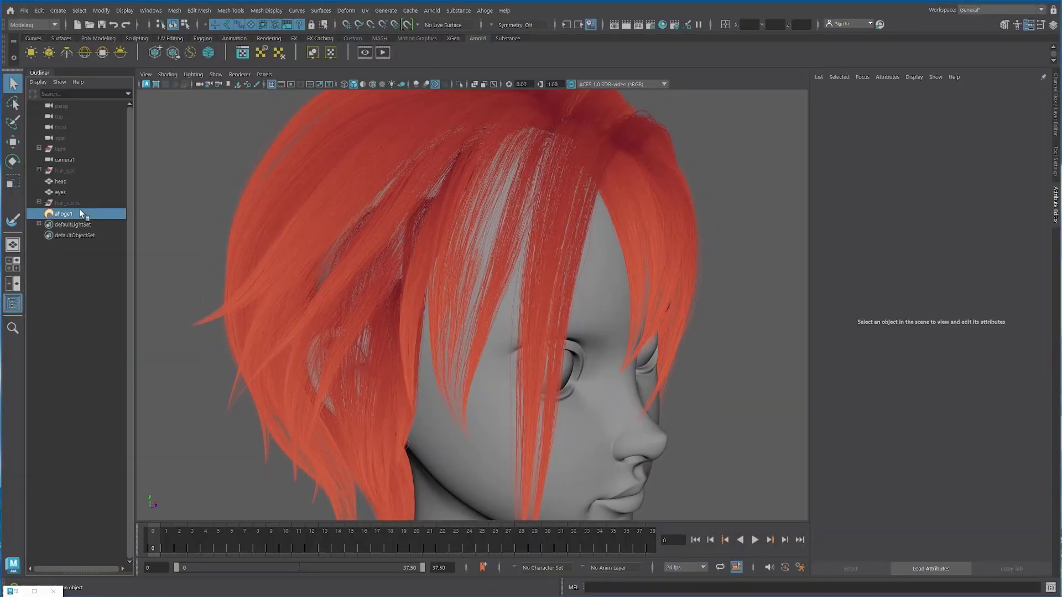
key(ctrl+h)
click(76, 202)
key(shift+h)
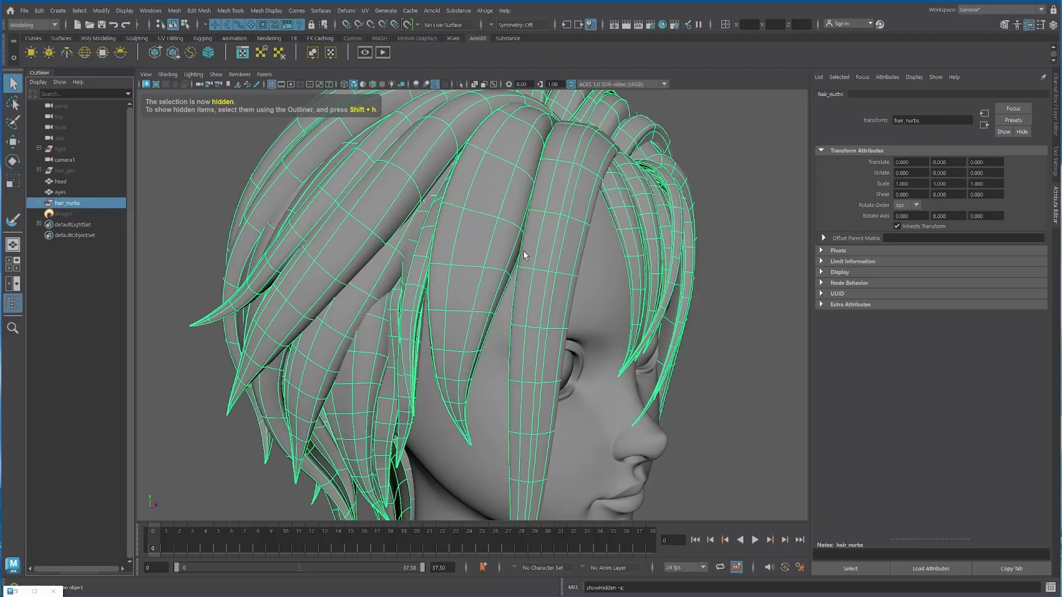
Isolate the head and the broad hair lock beside the eye, and examine how the lock sits on the scalp
alt+drag(524, 250, 522, 238)
click(470, 318)
shift+click(484, 277)
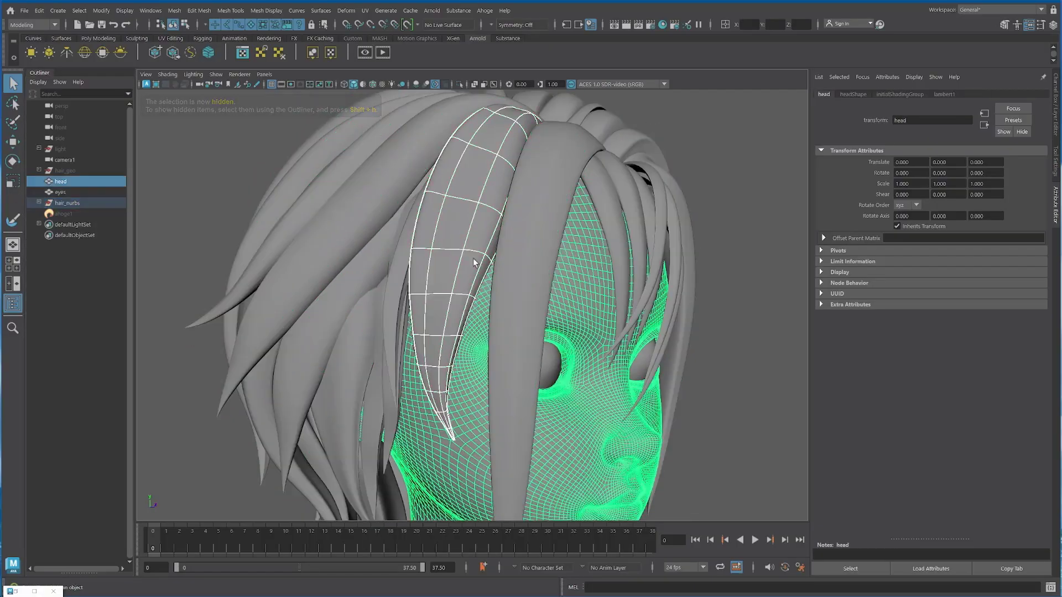
click(459, 85)
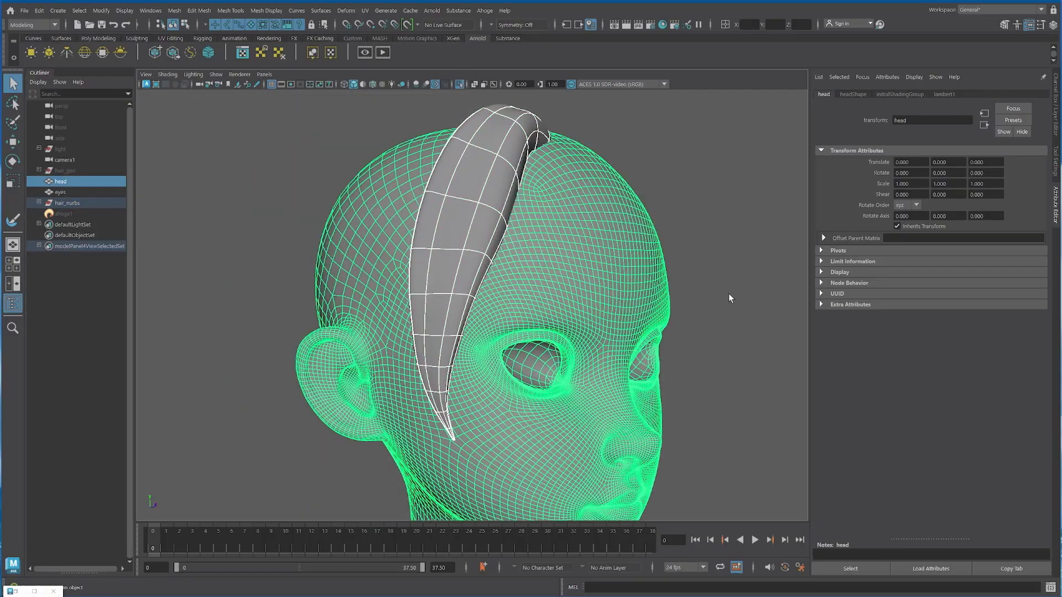
alt+drag(728, 295, 579, 281)
click(638, 291)
alt+drag(394, 195, 381, 207)
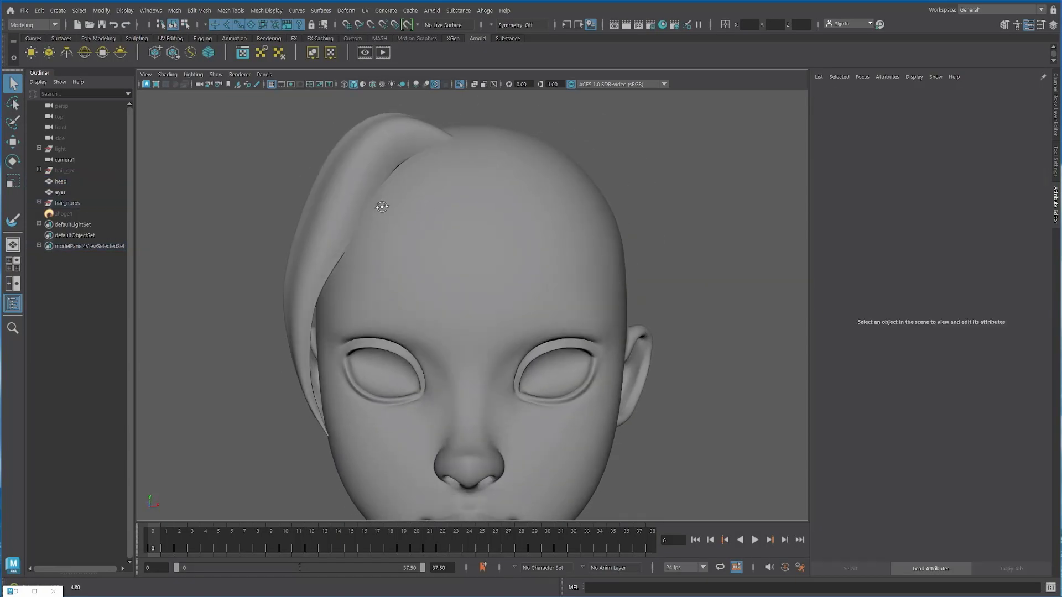
Create a Forward Kinematics surface rig with 5 segments on the side lock and pose the lock with its controls
click(483, 10)
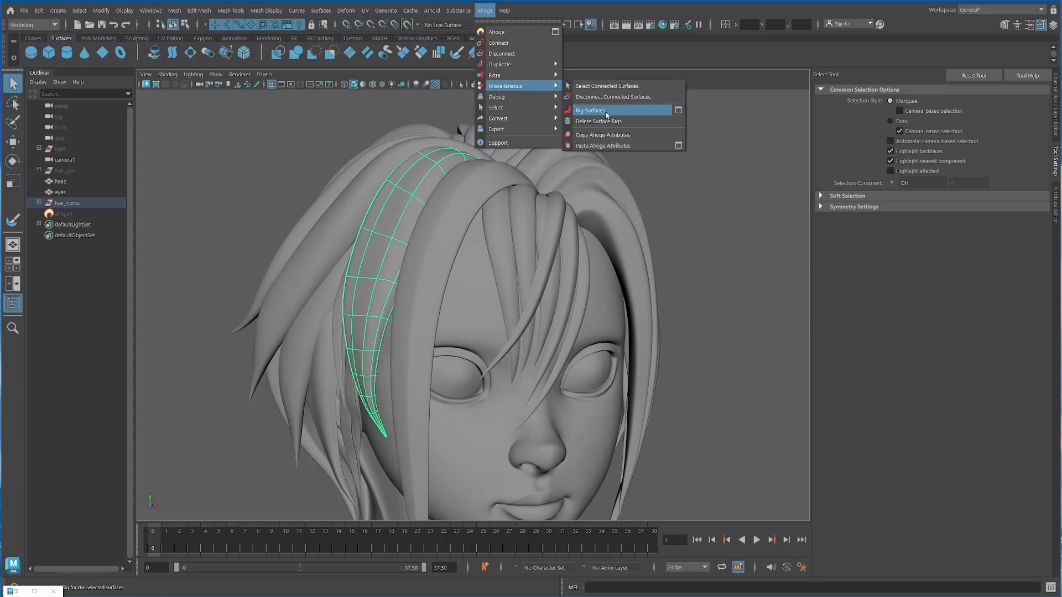
click(678, 110)
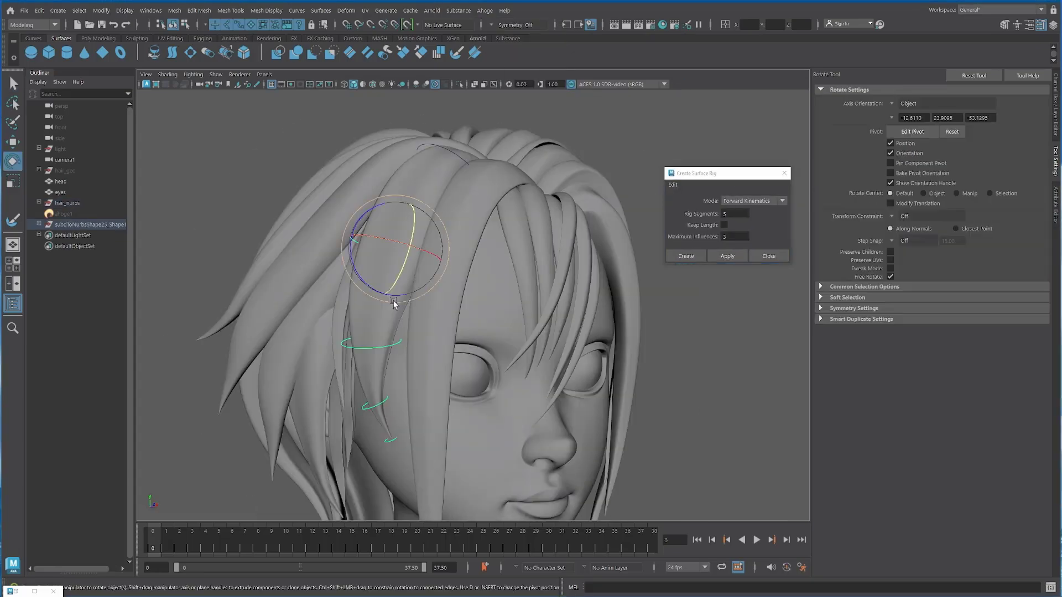
alt+drag(453, 143, 430, 262)
key(r)
key(w)
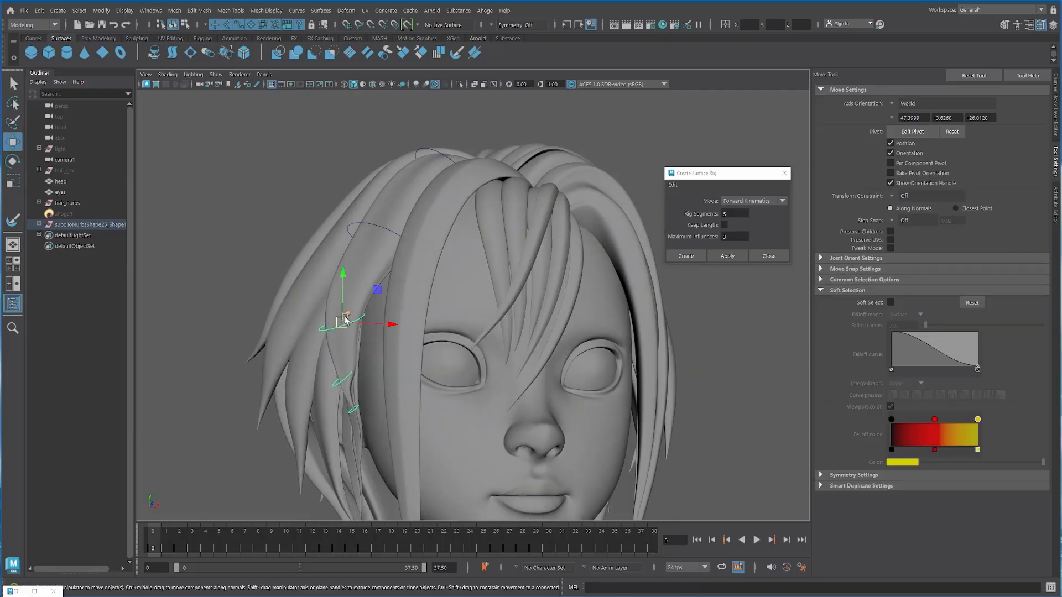
Rig the lock on the opposite side of the face with Spline IK using 6 segments, and the fringe locks with Inverse Kinematics
click(733, 216)
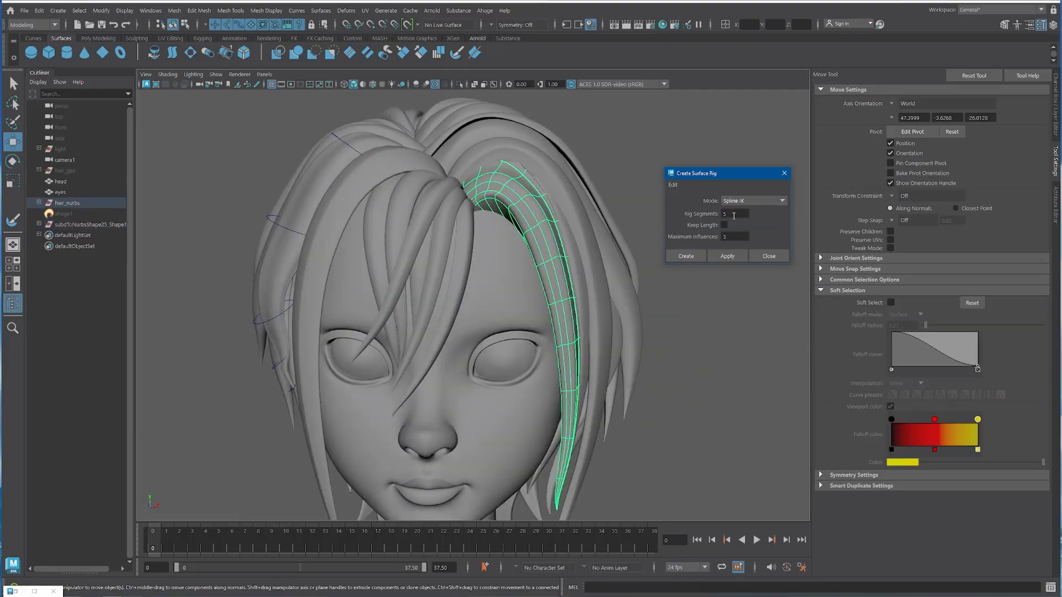
click(693, 260)
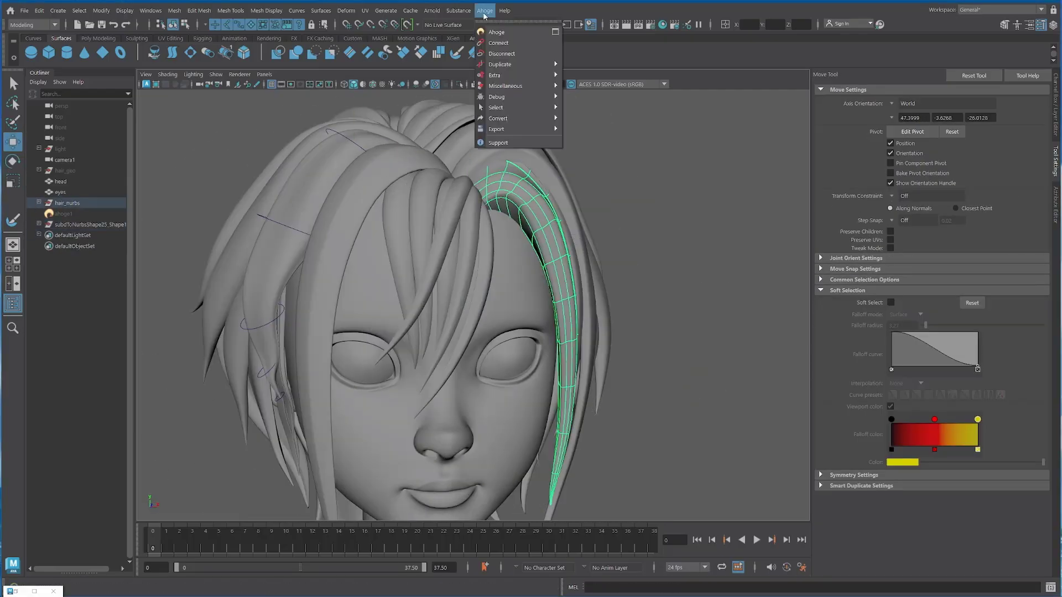
click(678, 110)
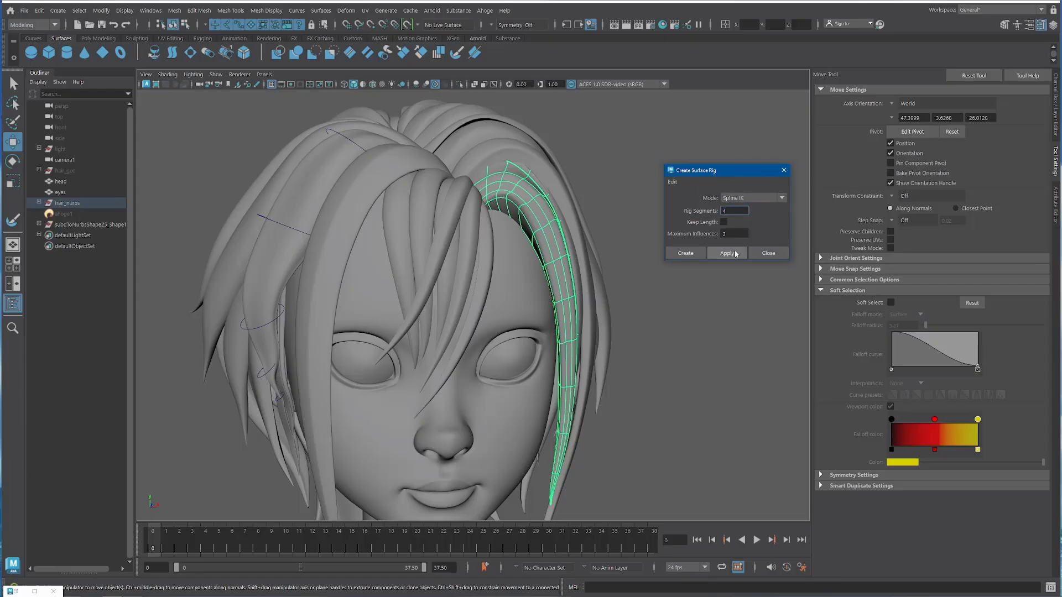
click(726, 252)
click(485, 10)
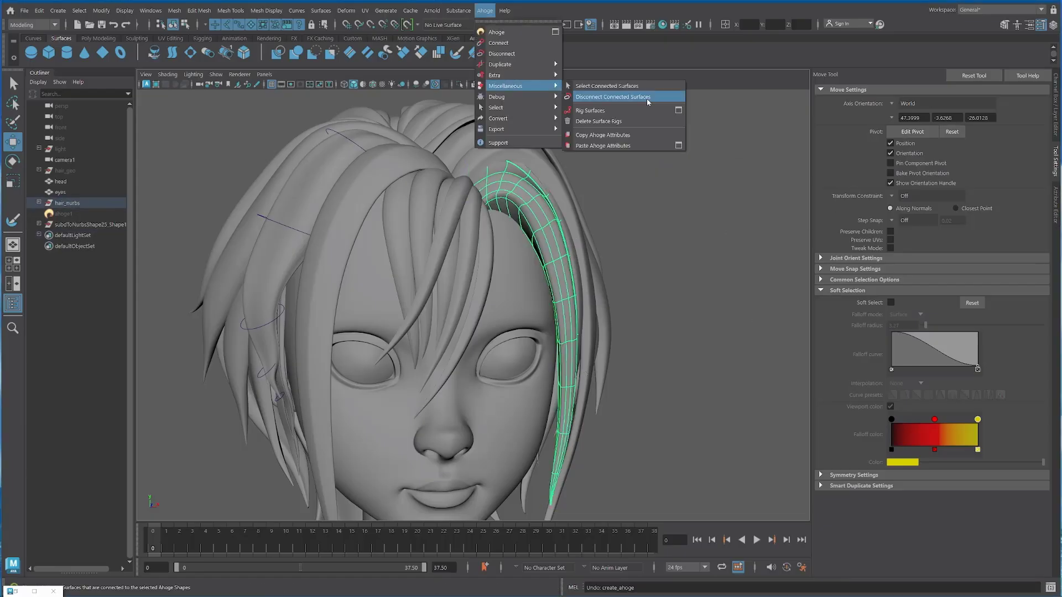
click(581, 99)
click(586, 356)
key(r)
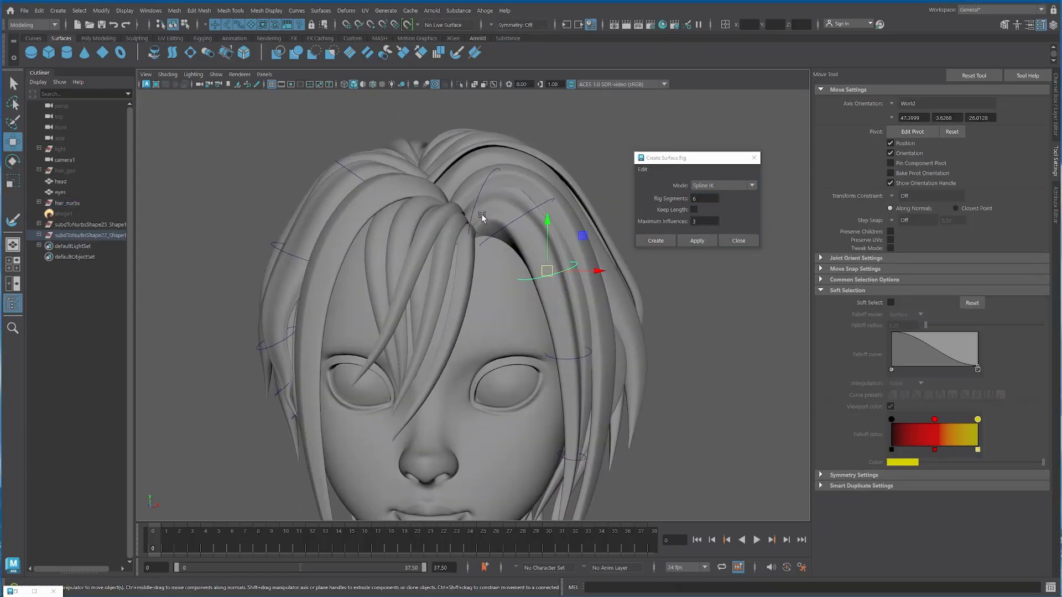
click(509, 293)
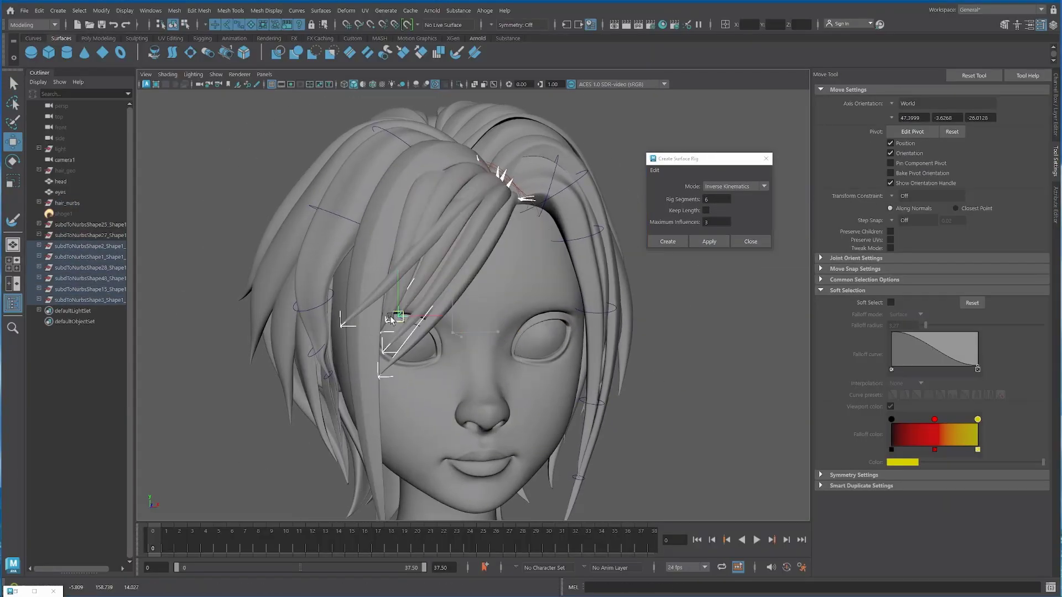
Delete the surface rigs from the two rigged side locks framing the face
click(365, 162)
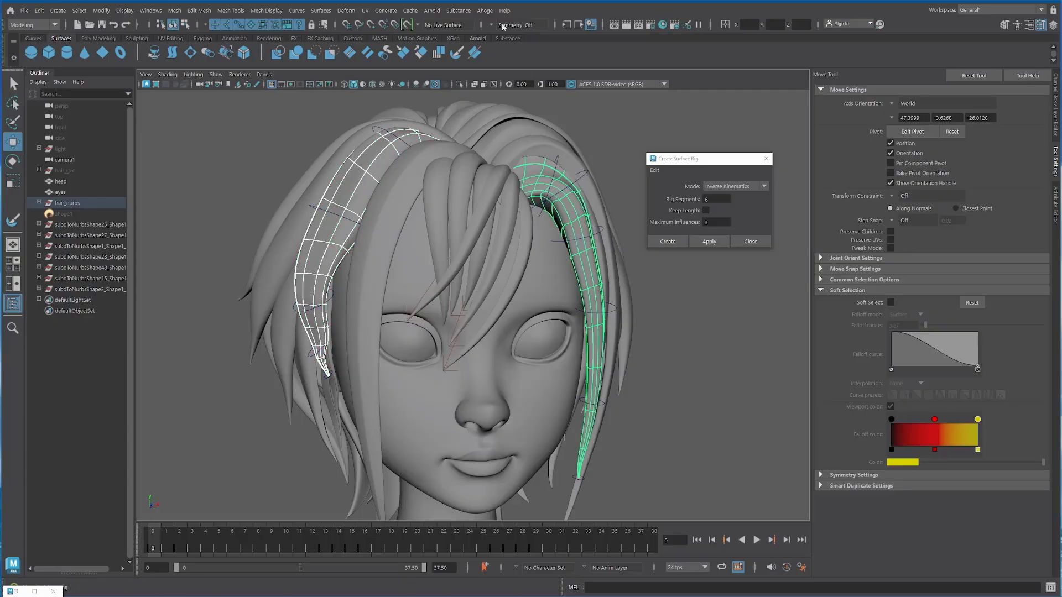
click(603, 121)
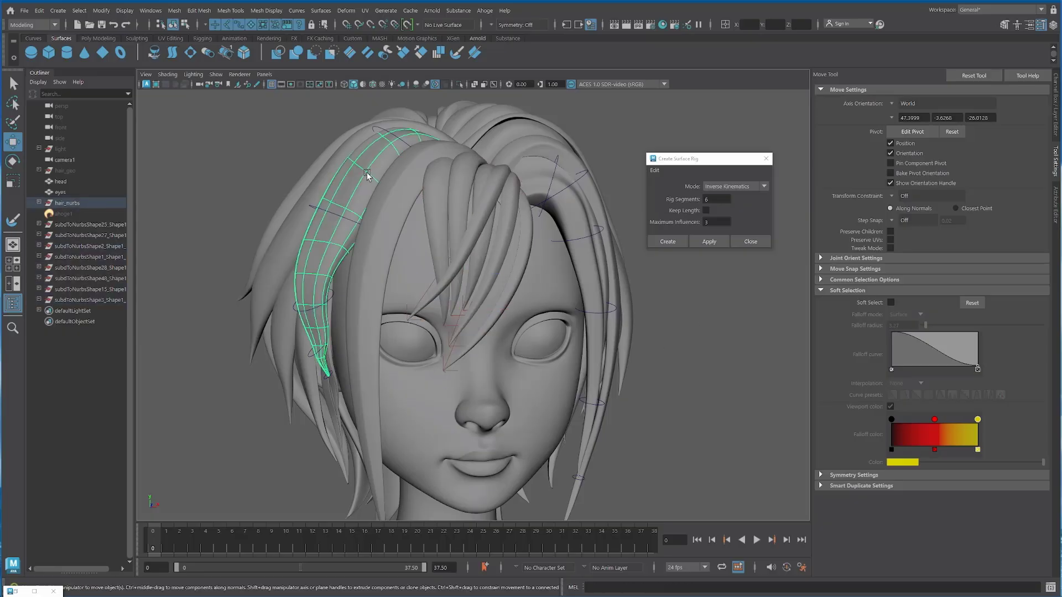
click(617, 123)
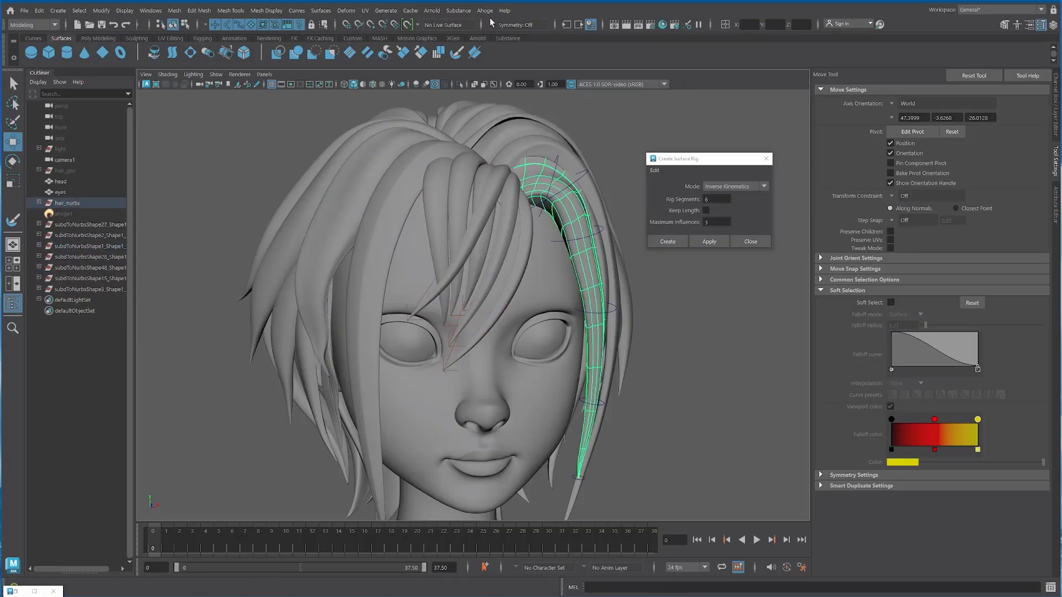
click(617, 121)
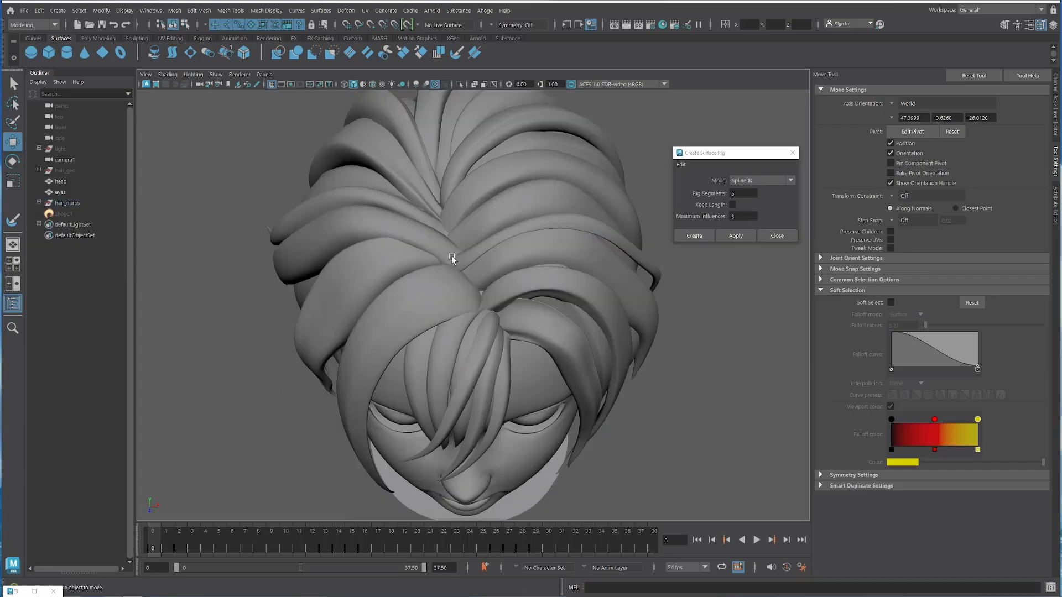
Apply Spline IK surface rigs with 5 segments to the side locks and see through the surfaces to reach their root controls
click(736, 236)
alt+drag(470, 275, 523, 264)
key(ctrl+z)
click(407, 255)
key(q)
mouse_move(507, 333)
alt+mouse_down()
mouse_move(410, 197)
mouse_move(497, 178)
mouse_move(520, 309)
alt+mouse_up()
click(410, 197)
key(w)
key(alt+x)
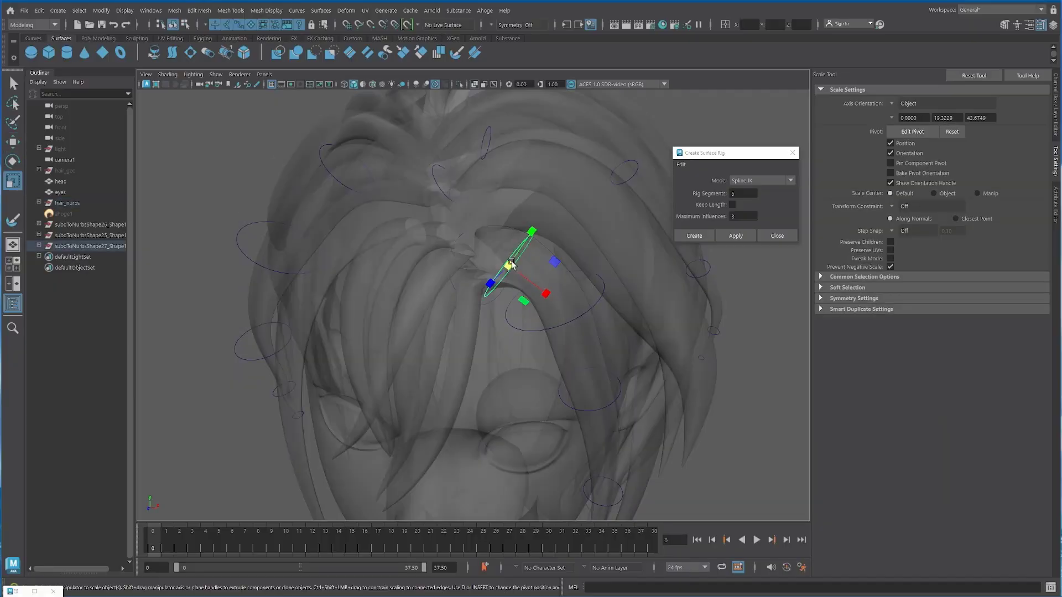
Scale the root control of the Spline IK rig on the lock beside the fringe, and restore the opaque surface display
key(q)
click(103, 247)
key(alt+x)
click(567, 258)
key(w)
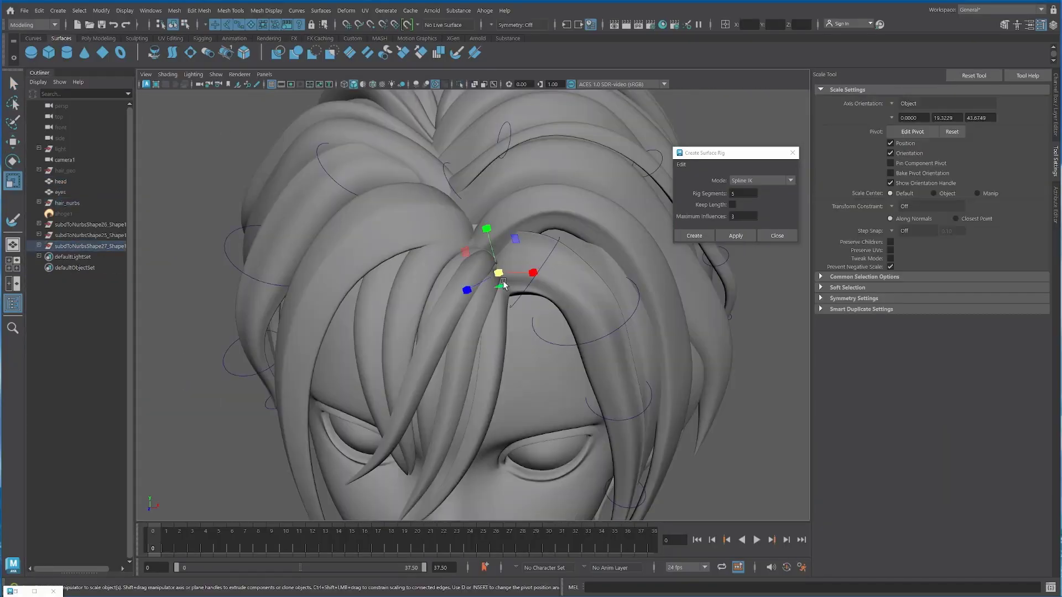
key(r)
alt+drag(566, 257, 593, 283)
Remove the Spline IK rigs from the side locks
key(Delete)
key(q)
click(488, 255)
key(w)
drag(355, 135, 561, 188)
alt+drag(562, 188, 630, 349)
key(Delete)
key(q)
key(Delete)
Isolate the head with two back locks and rotate the lower controls of their 5-segment Forward Kinematics rig
click(463, 287)
key(w)
mouse_move(462, 287)
alt+mouse_down()
mouse_move(420, 291)
mouse_move(486, 287)
mouse_move(454, 284)
alt+mouse_up()
key(q)
click(460, 84)
click(460, 84)
key(w)
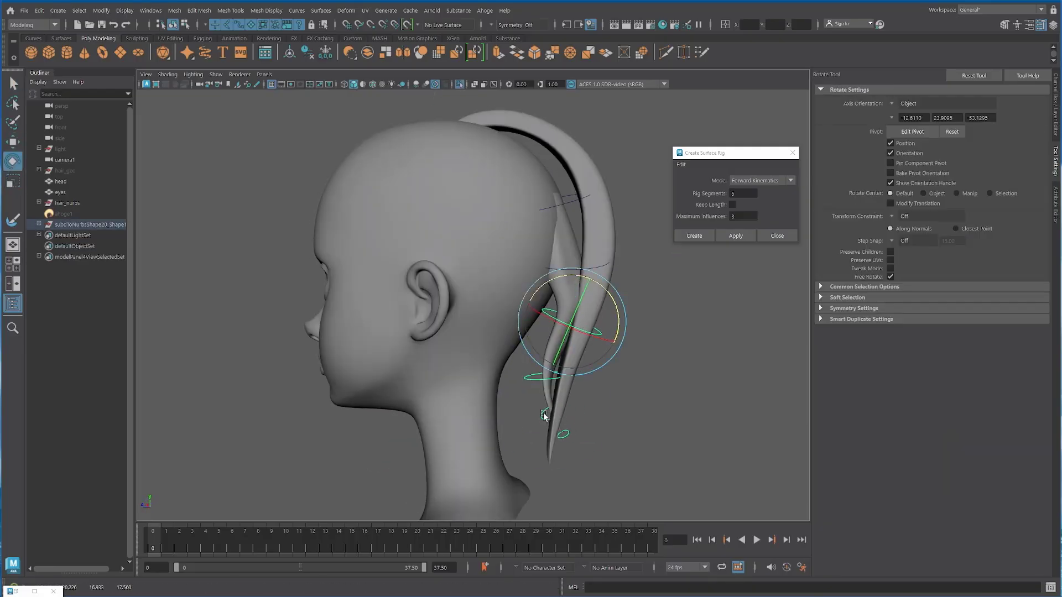
Delete the surface rig from the back locks
alt+drag(553, 254, 596, 255)
click(485, 10)
click(609, 116)
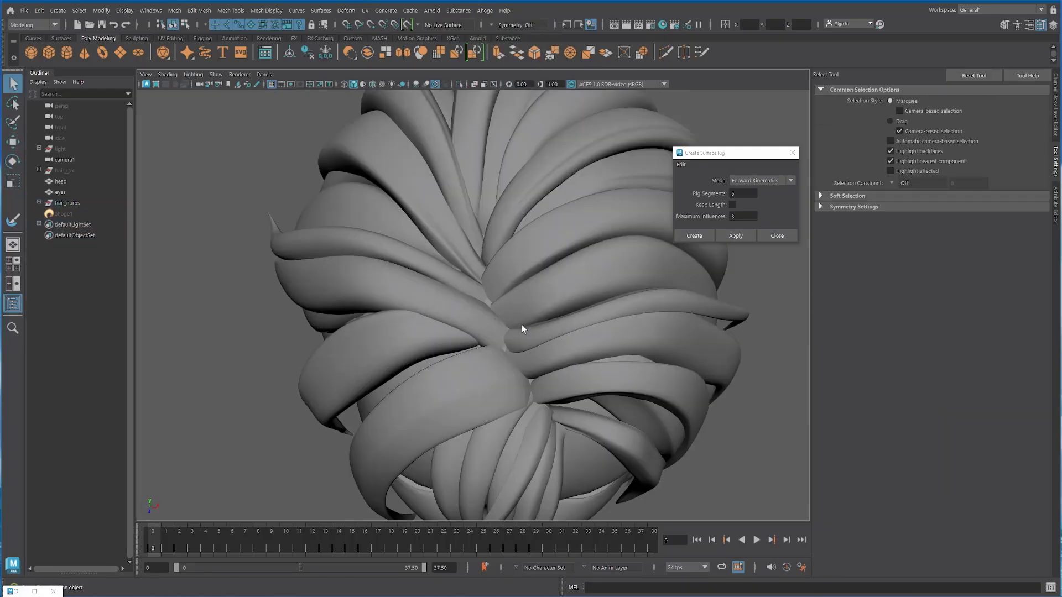
Adjust the root control vertices of the two neighbouring crown locks where they meet at the parting
key(q)
click(522, 332)
alt+drag(530, 333, 572, 254)
key(alt+x)
scroll(683, 300, down, 3)
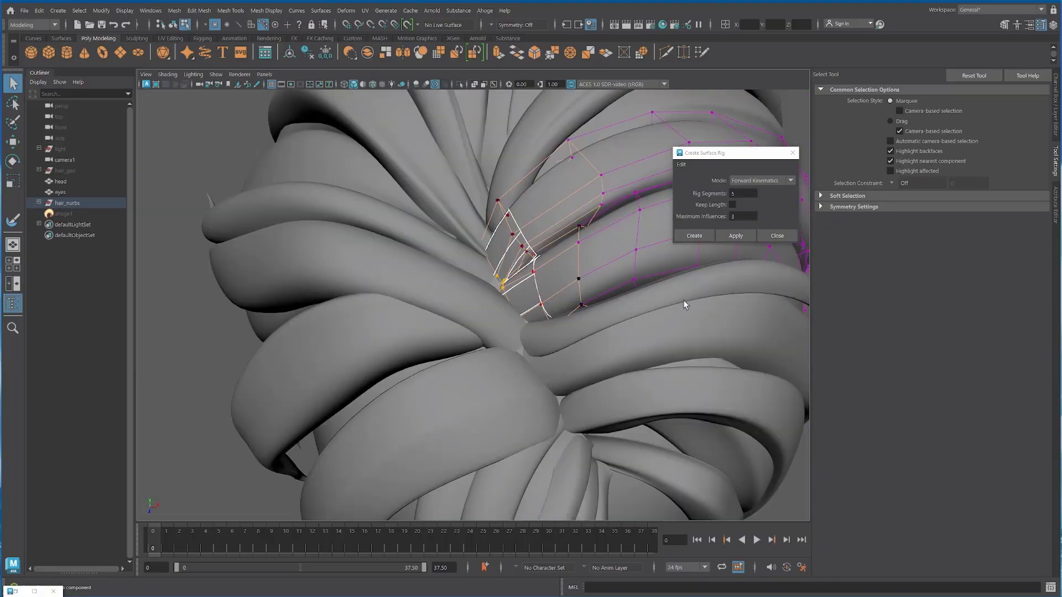
key(w)
alt+drag(683, 300, 518, 160)
scroll(482, 263, up, 3)
key(alt+x)
key(alt+x)
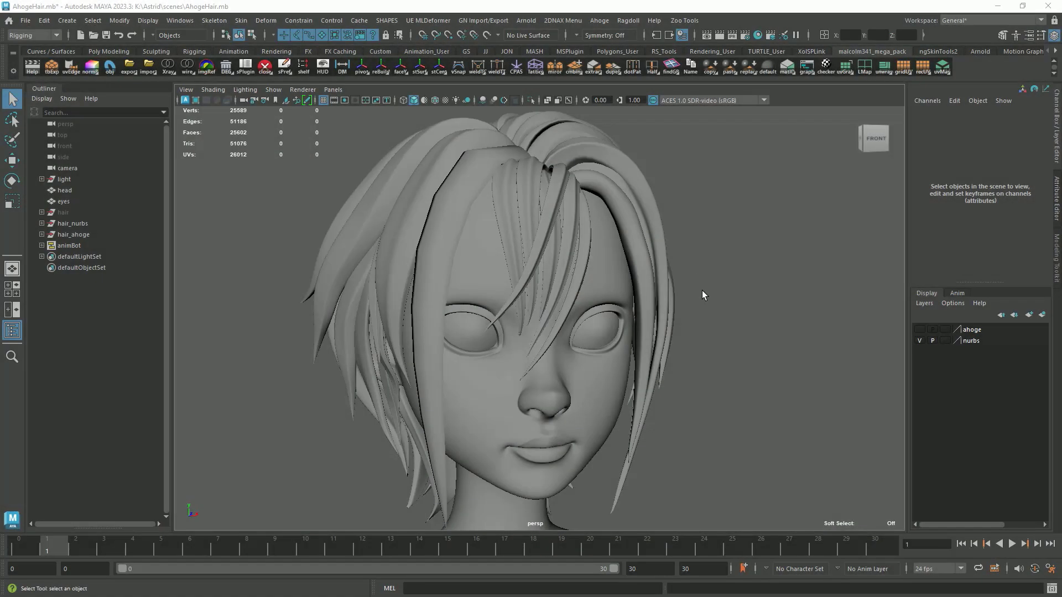
Create Ahoge hair on the long front side lock and rename it hairTop
alt+drag(702, 291, 629, 304)
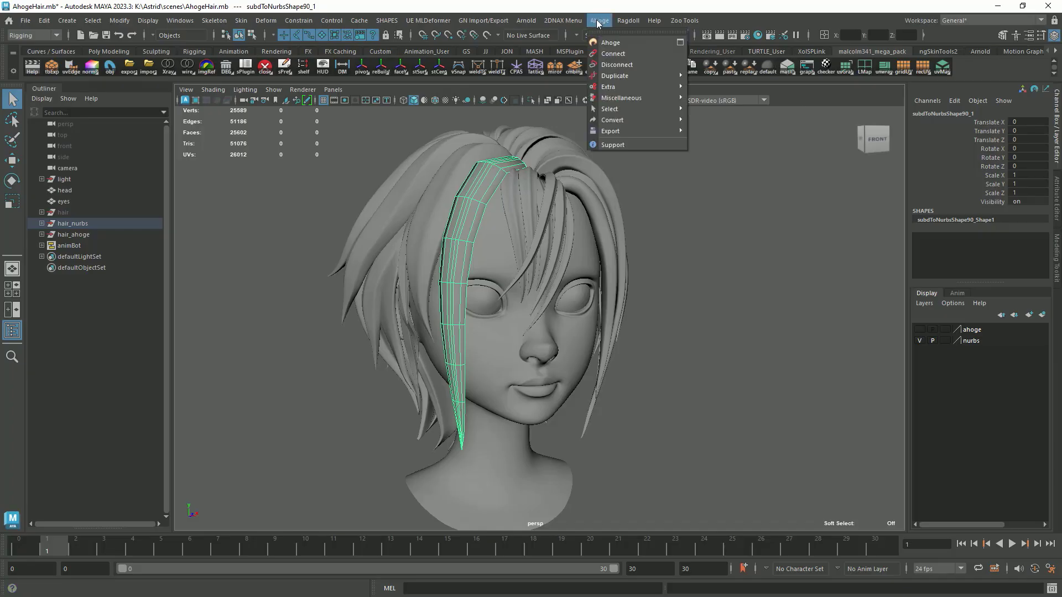
click(603, 42)
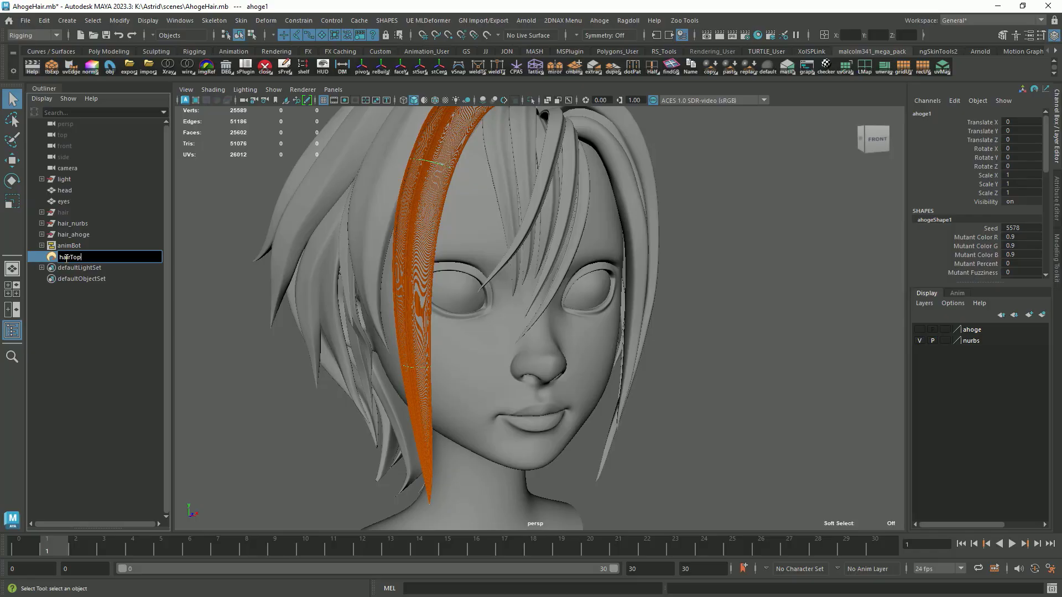
scroll(386, 254, down, 5)
alt+drag(576, 220, 739, 225)
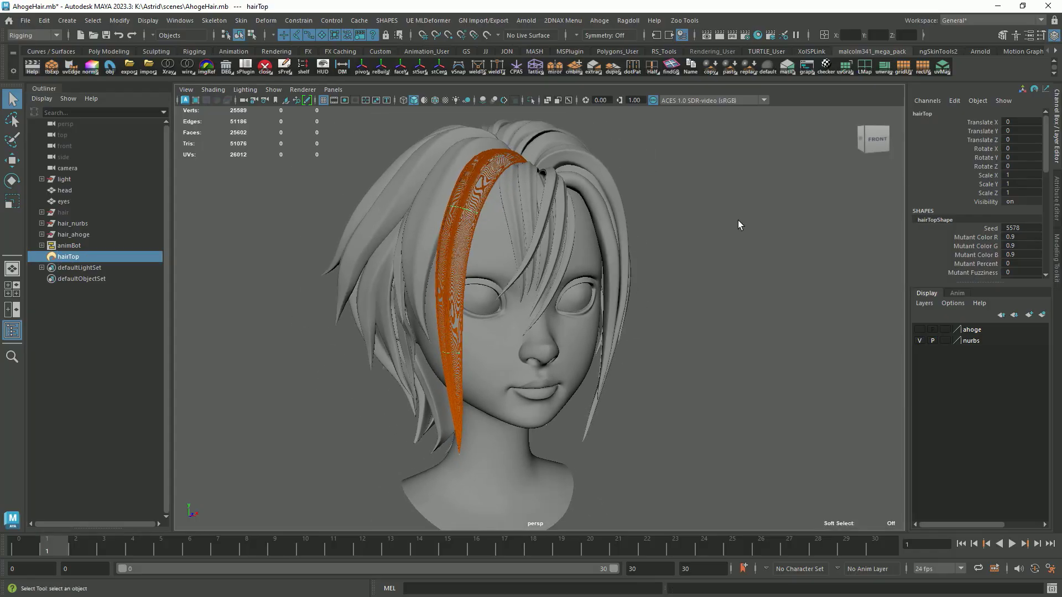
Connect the neighbouring NURBS locks along the side of the head to the hairTop hair
click(1057, 202)
alt+drag(636, 285, 713, 354)
click(364, 290)
alt+drag(480, 275, 529, 297)
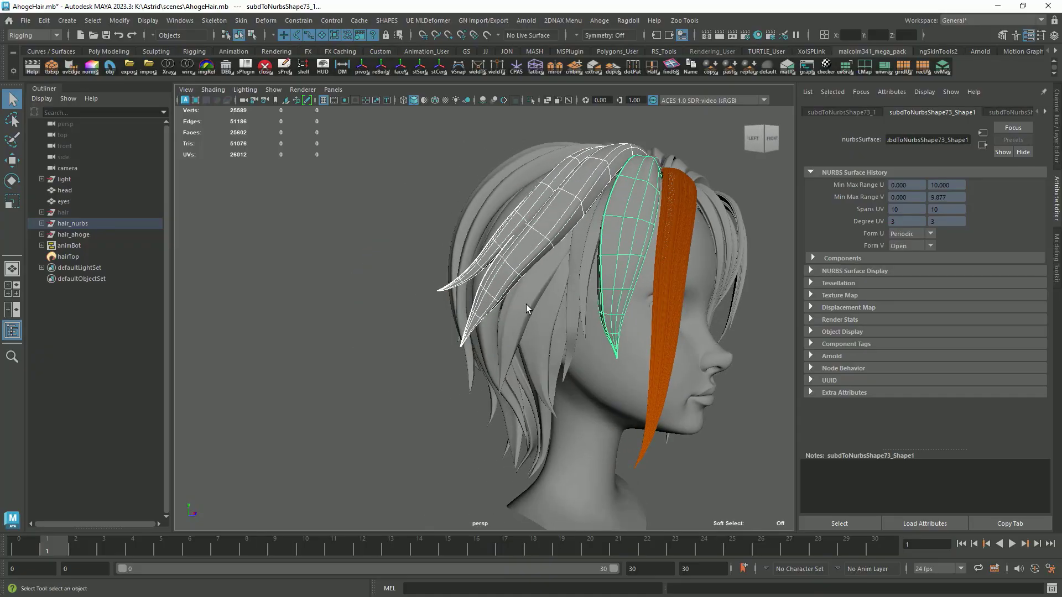
click(578, 249)
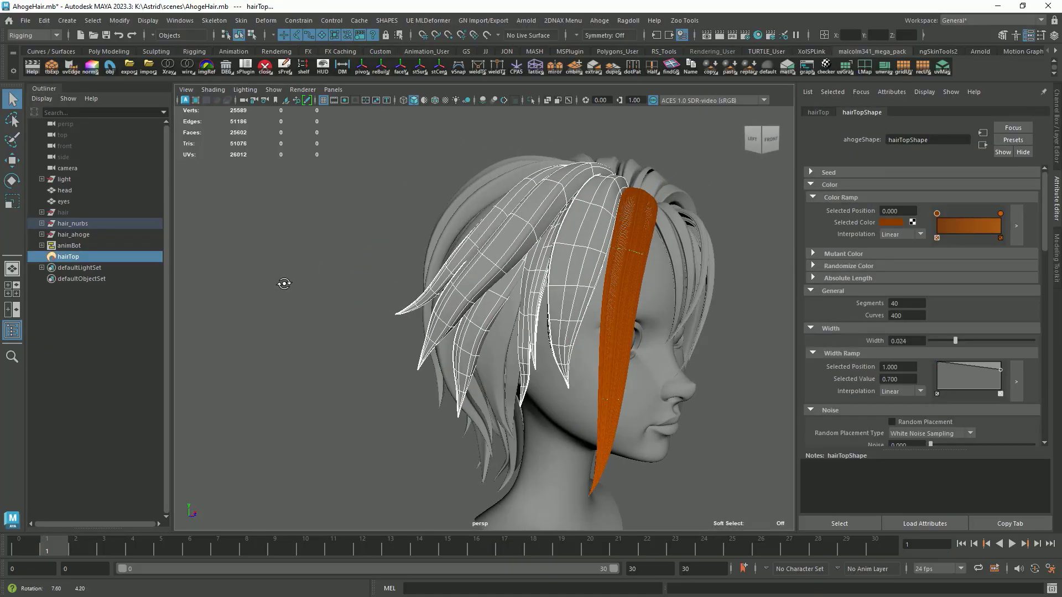
alt+drag(553, 266, 691, 259)
scroll(700, 259, up, 4)
Create separate Ahoge hair on the first fringe lock, rename it Bangs, and set a green-to-orange color ramp and Width 0.030
click(701, 259)
click(424, 202)
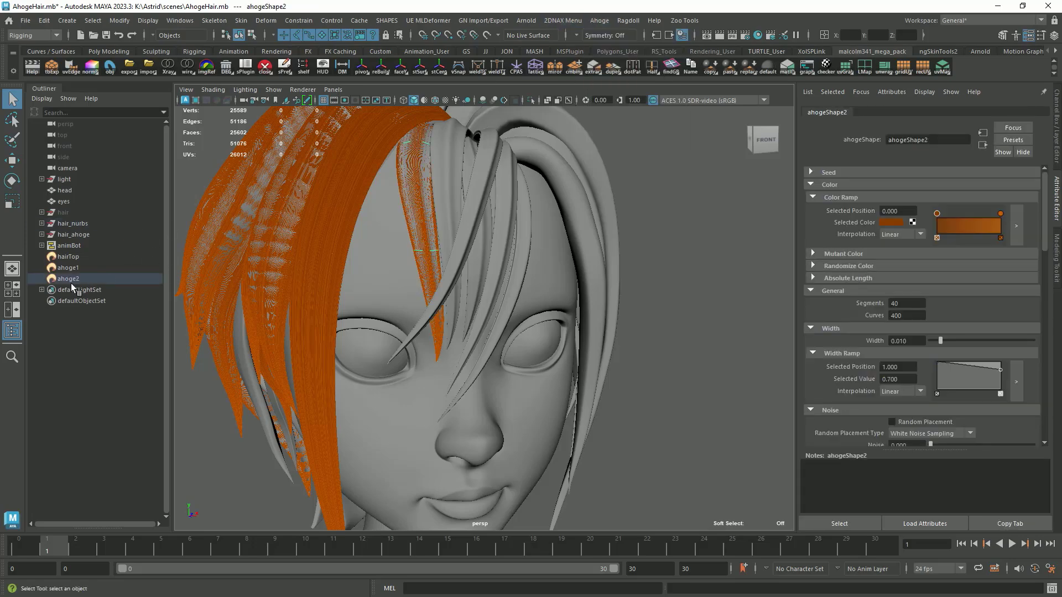
double_click(71, 280)
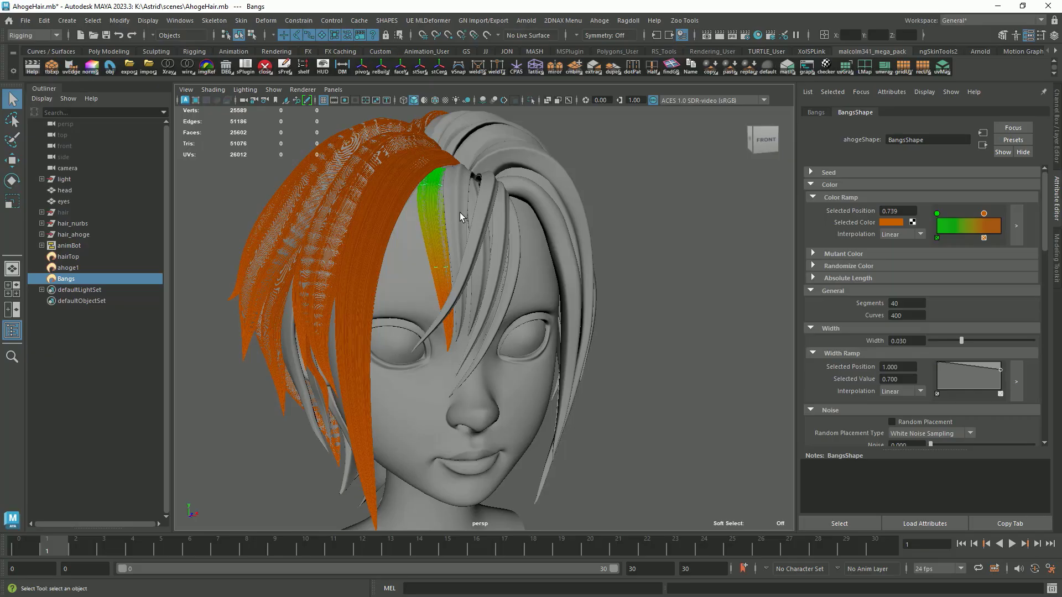
Connect the remaining NURBS fringe locks on the forehead to the Bangs hair
click(484, 194)
shift+click(477, 194)
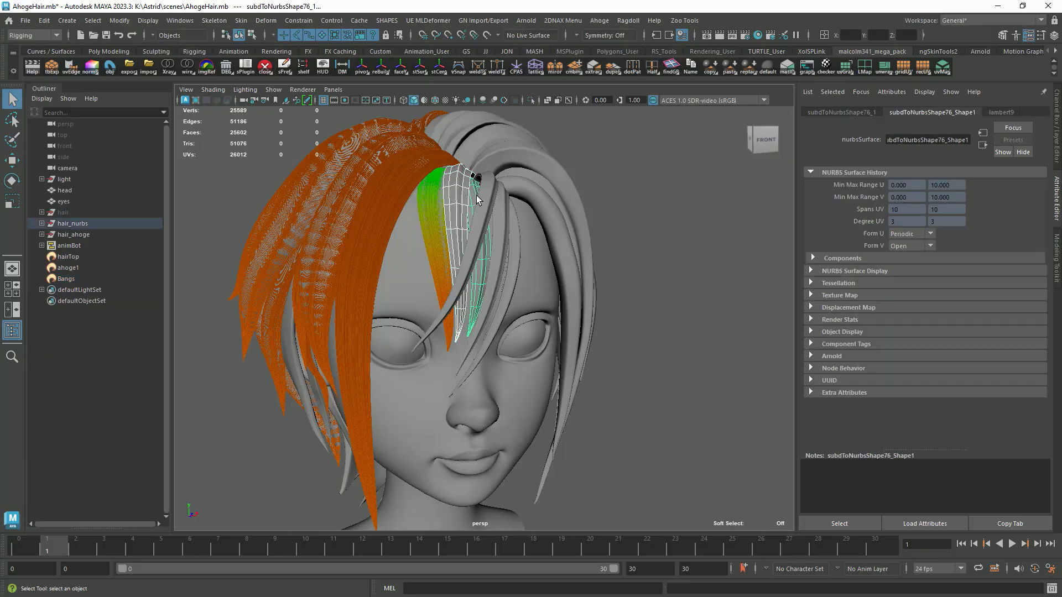
shift+click(490, 200)
shift+click(506, 221)
shift+click(516, 239)
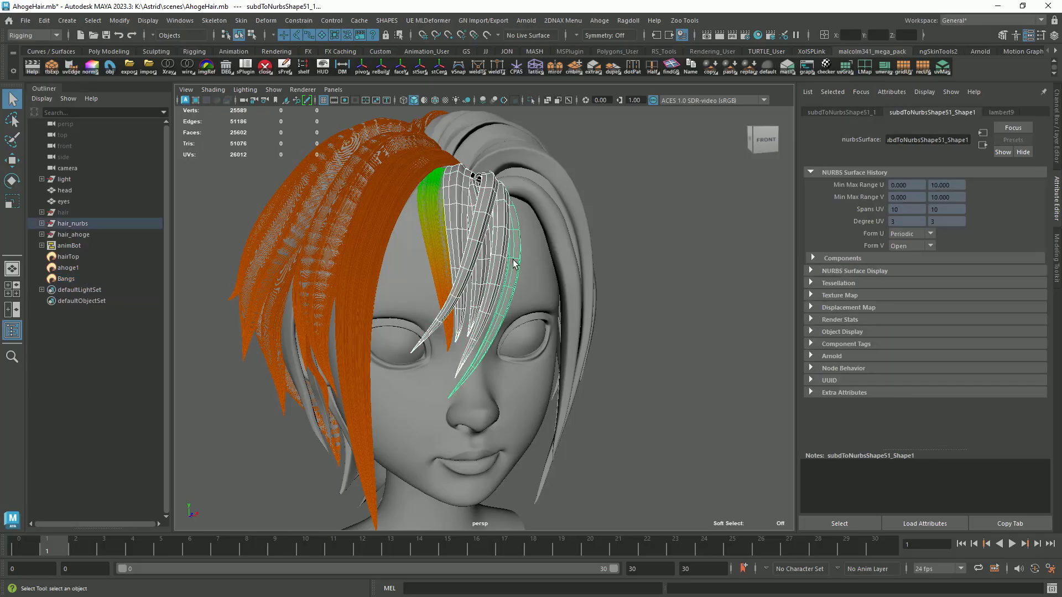
click(65, 280)
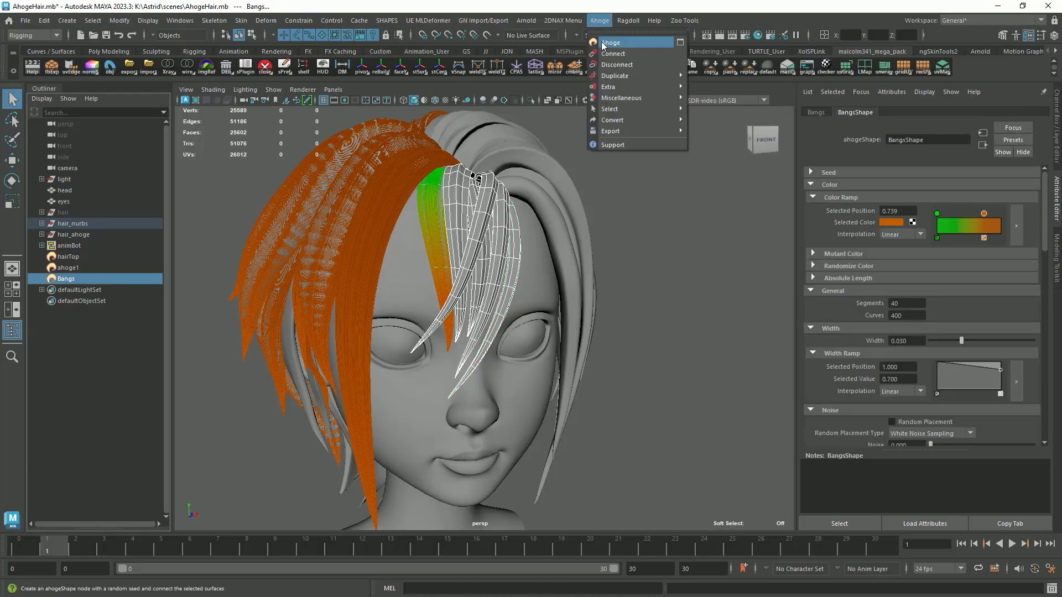
click(603, 45)
click(605, 259)
alt+drag(605, 259, 655, 377)
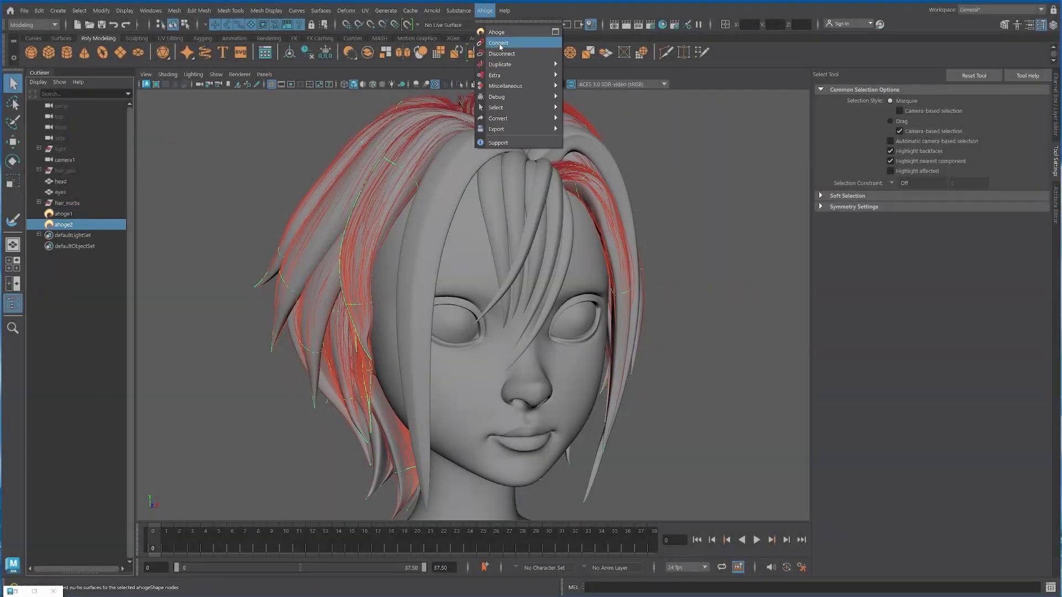
Connect the selected long NURBS locks framing the face to the ahoge2 hair
click(499, 44)
click(485, 10)
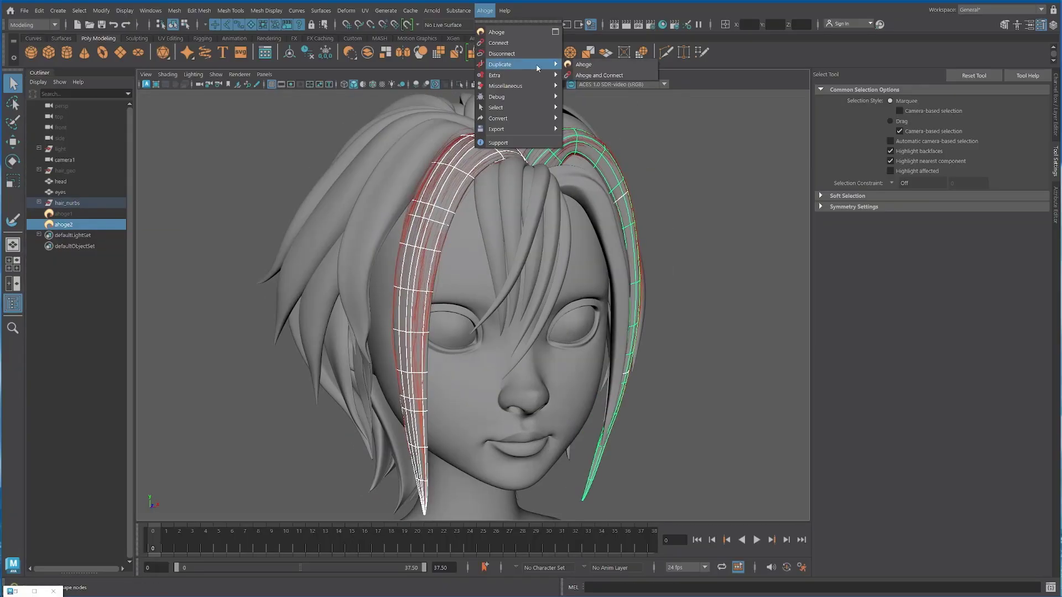
click(499, 44)
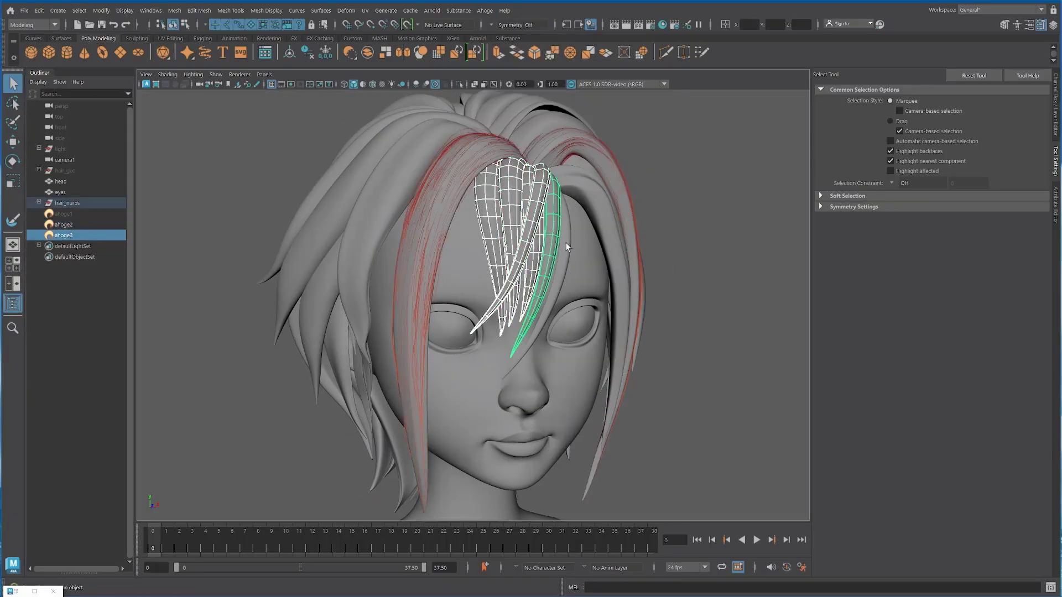
Rename the fringe's Ahoge hair to hair_bang and show its attributes
double_click(65, 214)
text(hair_bang)
key(Return)
key(ctrl+a)
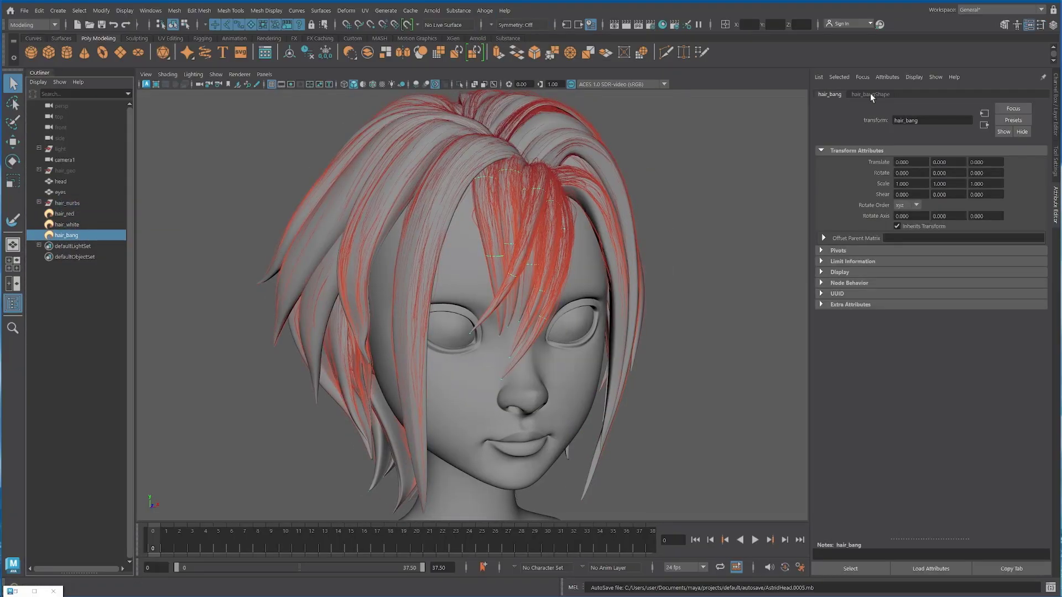
Recolor the hair_bang and hair_white color ramps to white and enter a new Curves count for hair_bang
click(896, 206)
click(967, 201)
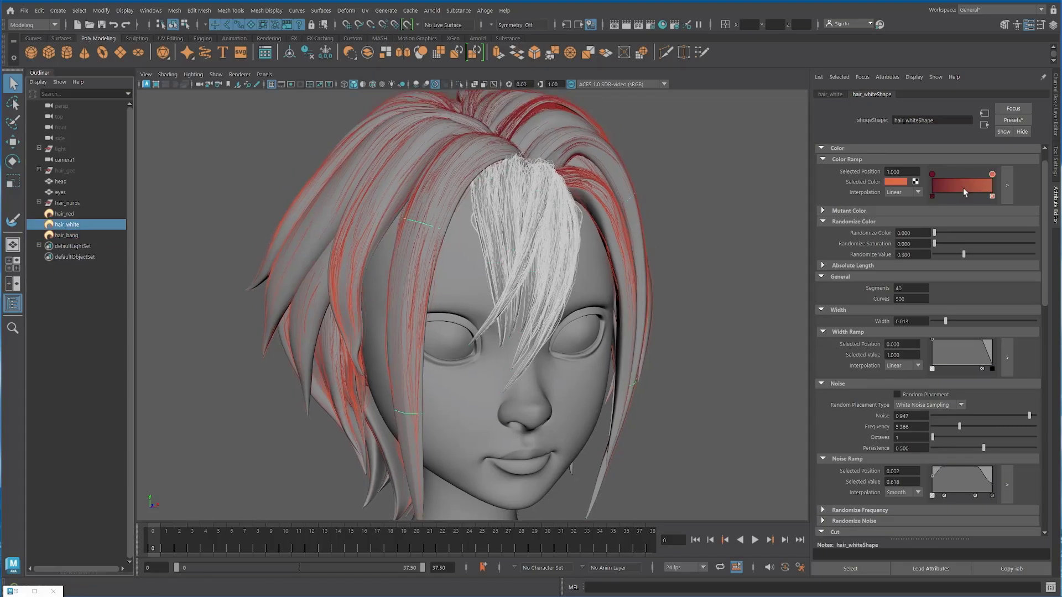
click(602, 146)
click(531, 358)
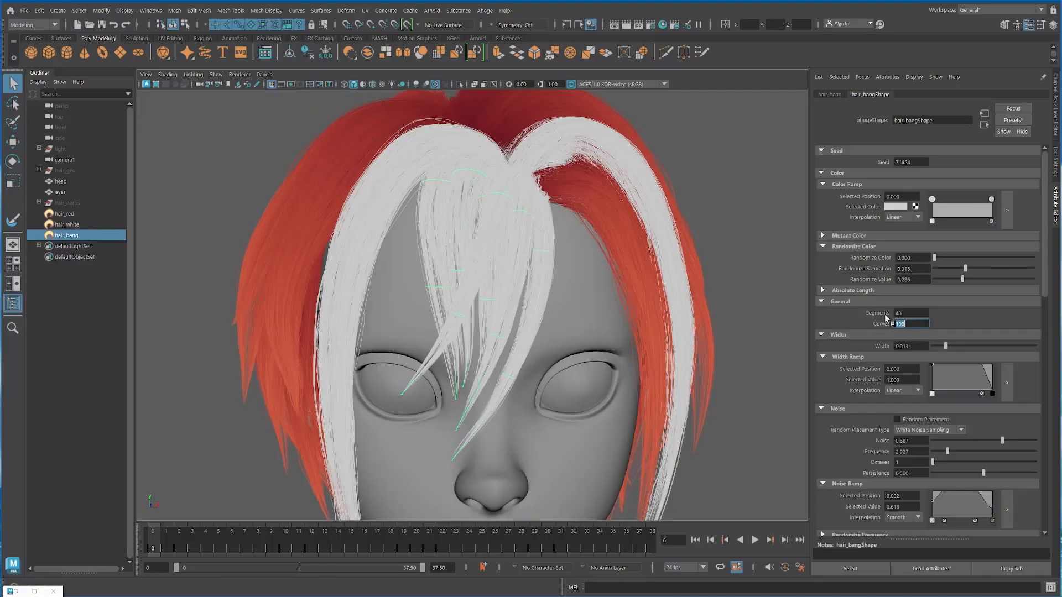
key(Return)
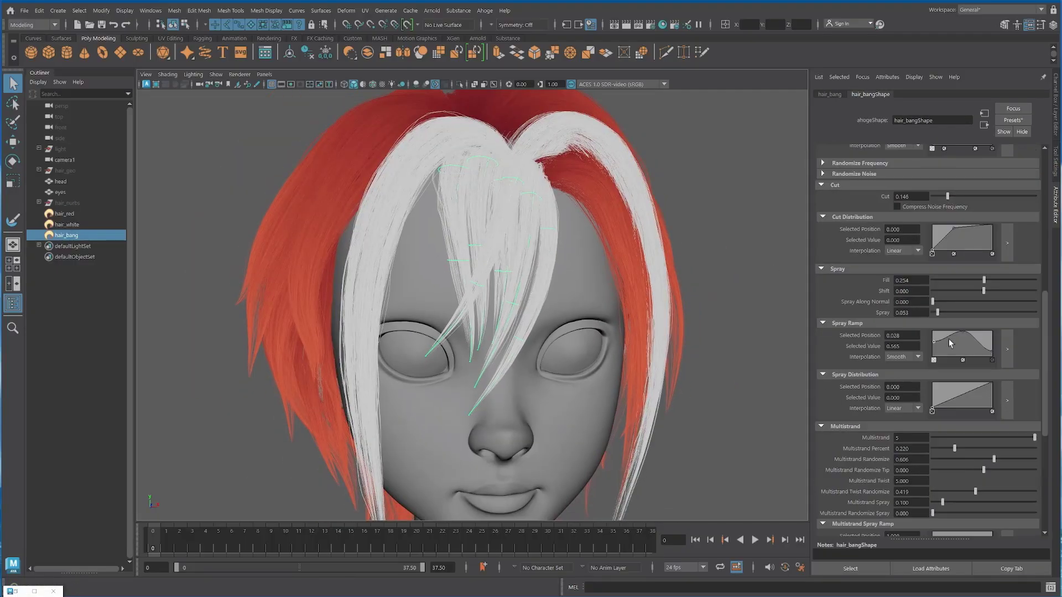
Open hair_red's root ramp color for editing and select the aiStandardHair1 shader beside the ahoge_color user data node
click(758, 282)
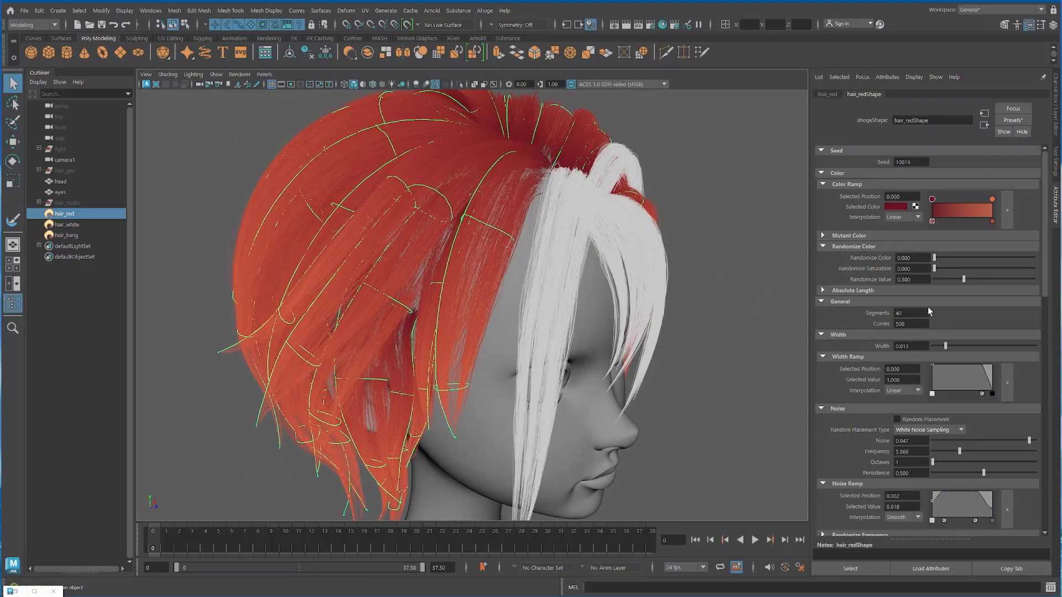
click(907, 208)
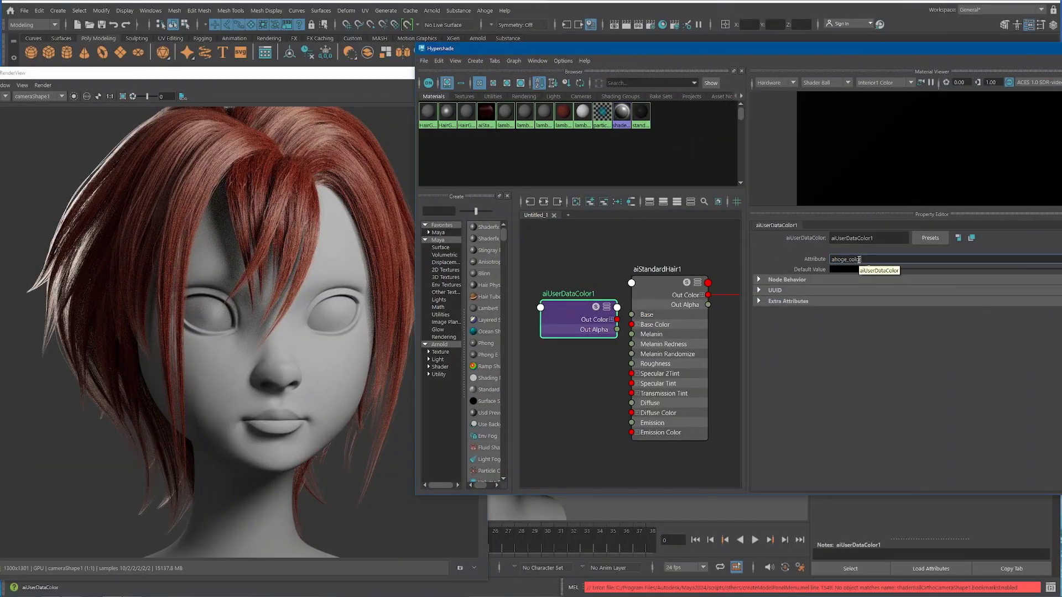
click(666, 287)
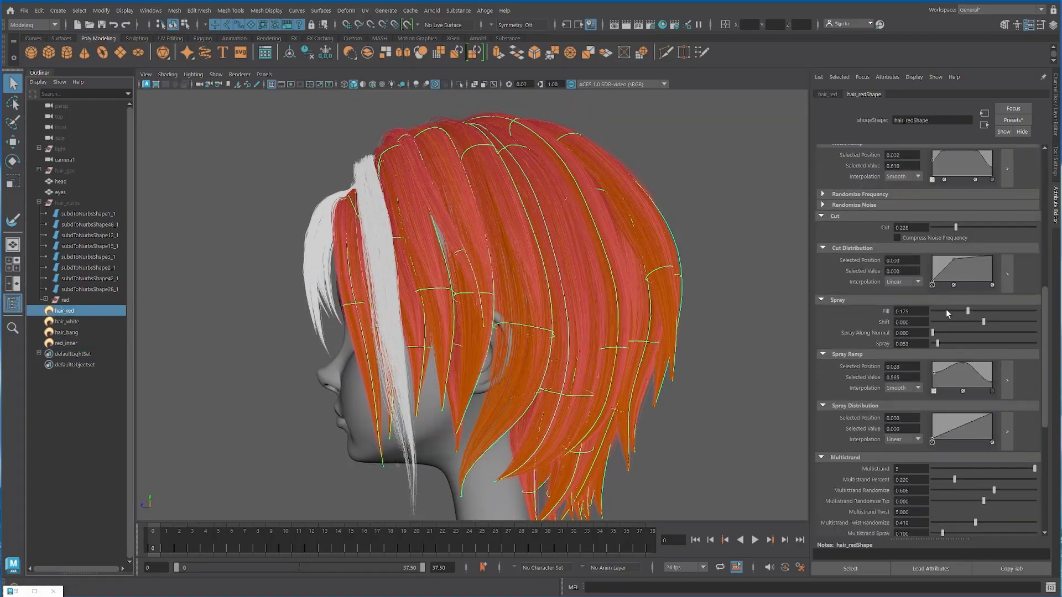
Adjust the Multistrand Spray Ramp of hair_red and raise its noise Frequency
scroll(917, 397, up, 5)
alt+drag(525, 304, 443, 304)
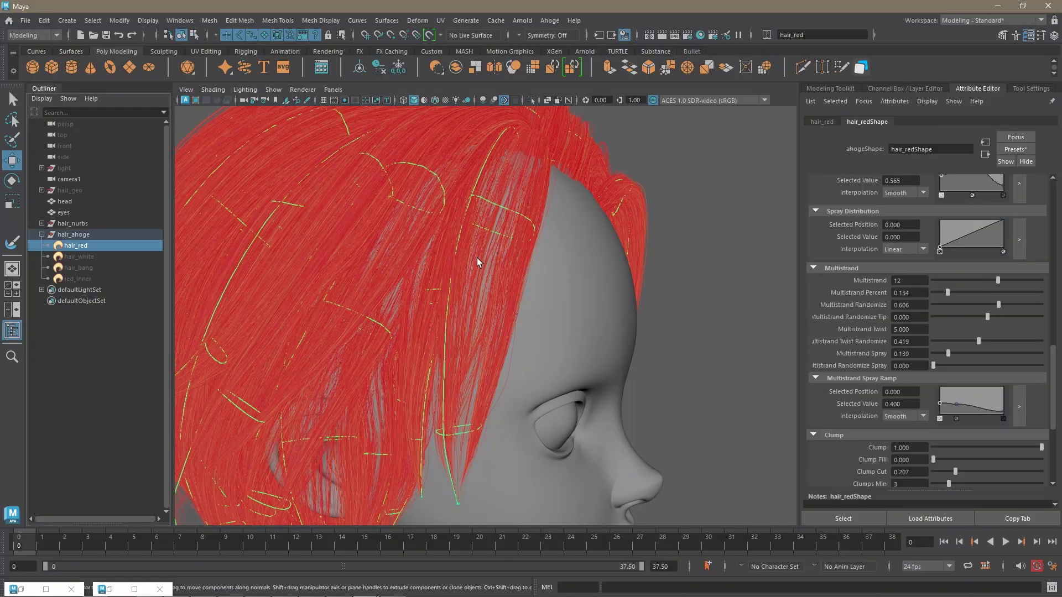
click(956, 394)
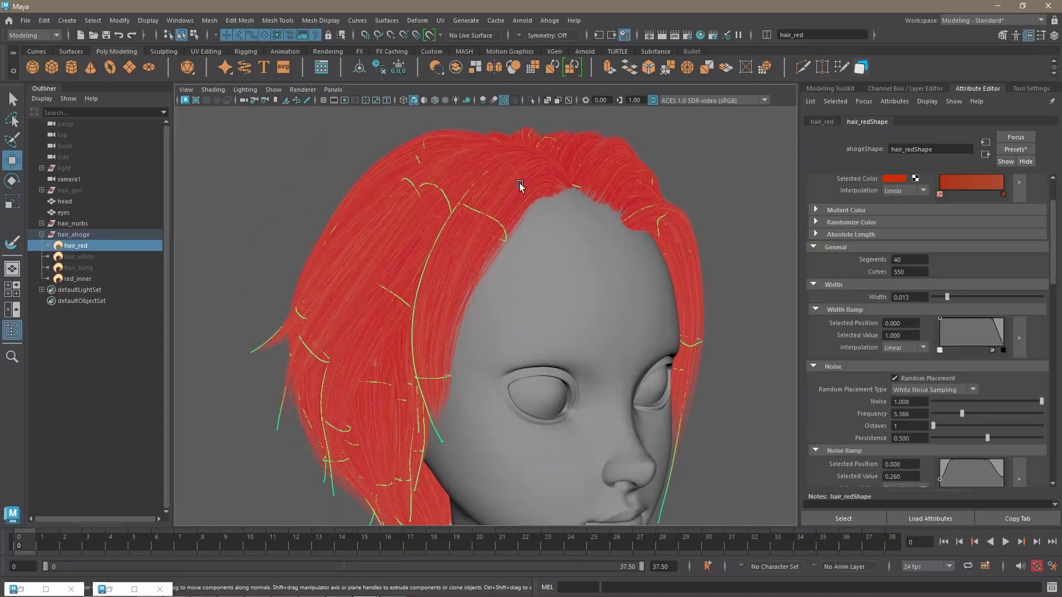
alt+drag(519, 184, 701, 316)
drag(961, 414, 971, 413)
scroll(971, 413, down, 3)
click(816, 419)
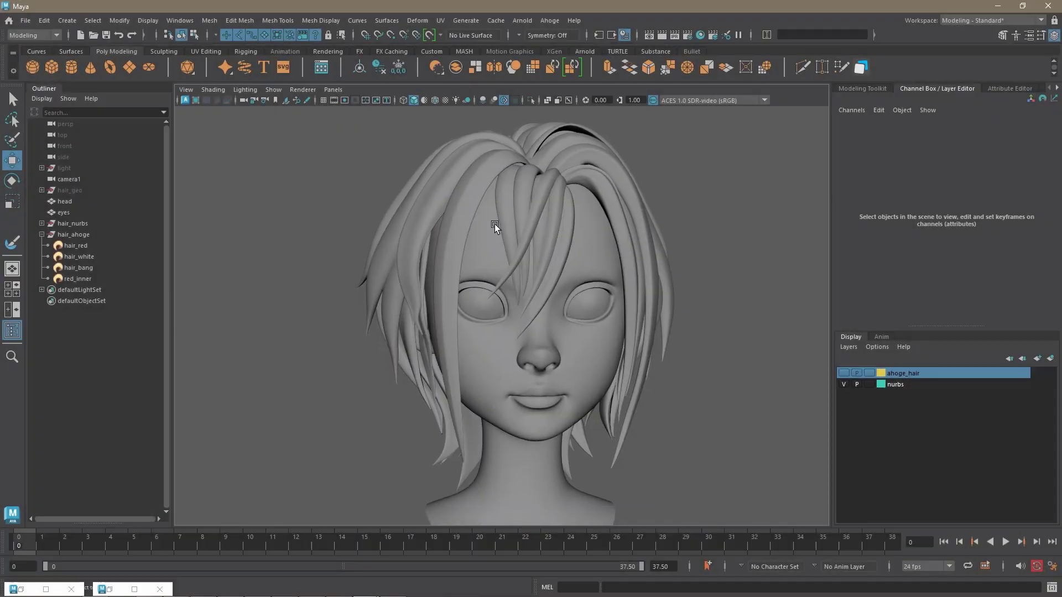
Duplicate a lengthwise isoparm of the long front side lock as a separate curve
click(469, 207)
alt+drag(420, 258, 499, 218)
right_drag(500, 218, 498, 185)
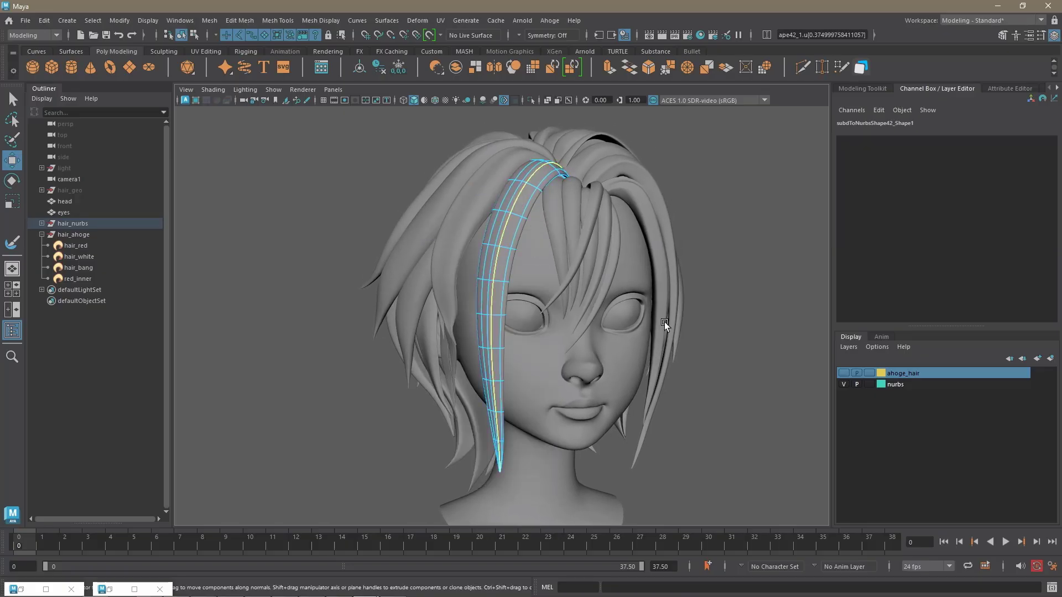
alt+drag(612, 285, 497, 194)
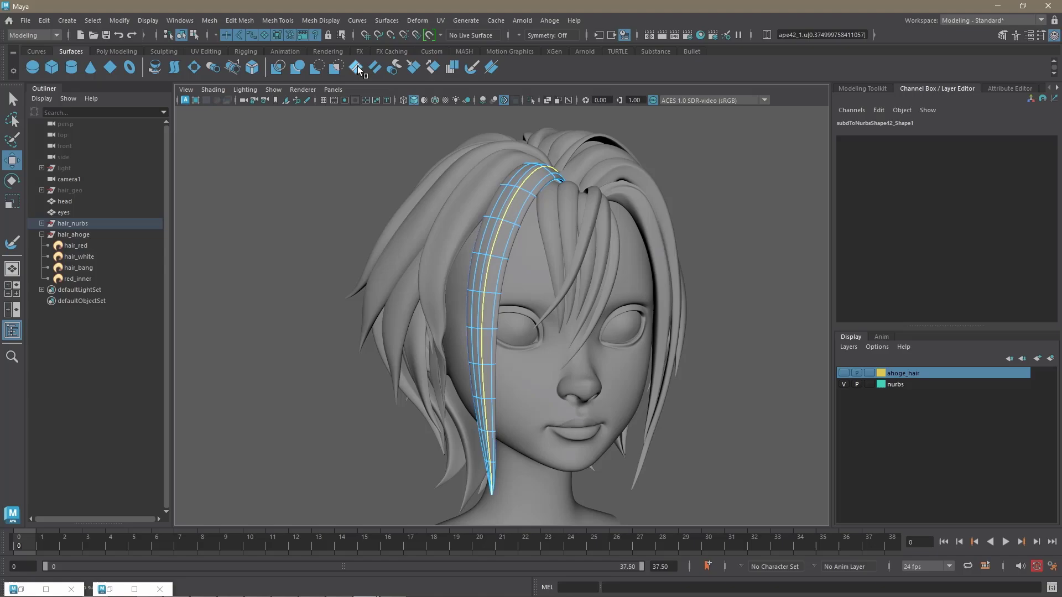
click(358, 20)
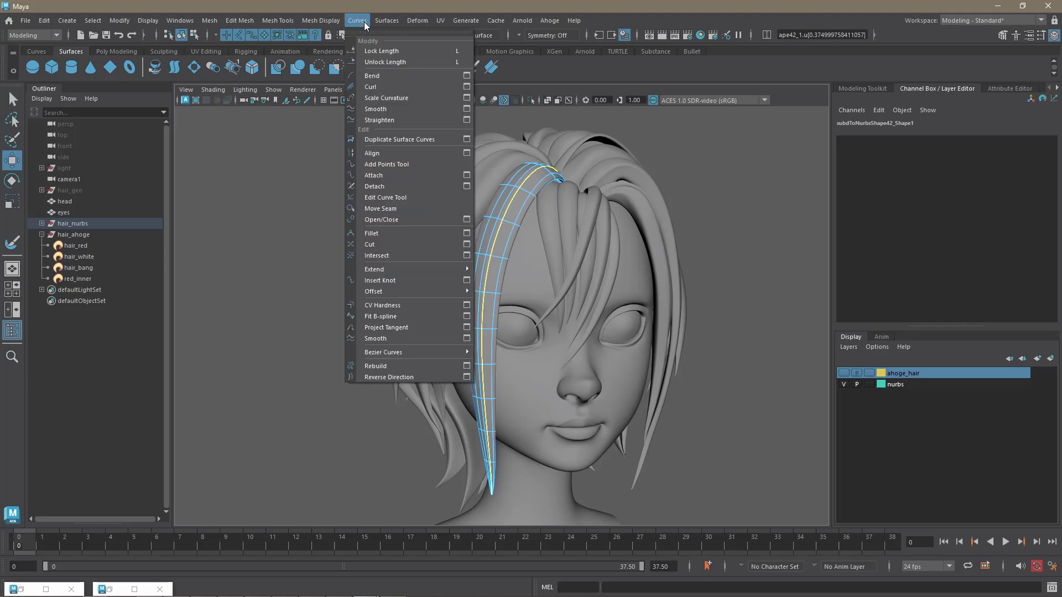
click(420, 140)
mouse_move(781, 354)
alt+mouse_down()
mouse_move(765, 350)
mouse_move(792, 356)
alt+mouse_up()
Duplicate one lengthwise isoparm as a curve from each of the next two locks towards the crown
click(450, 217)
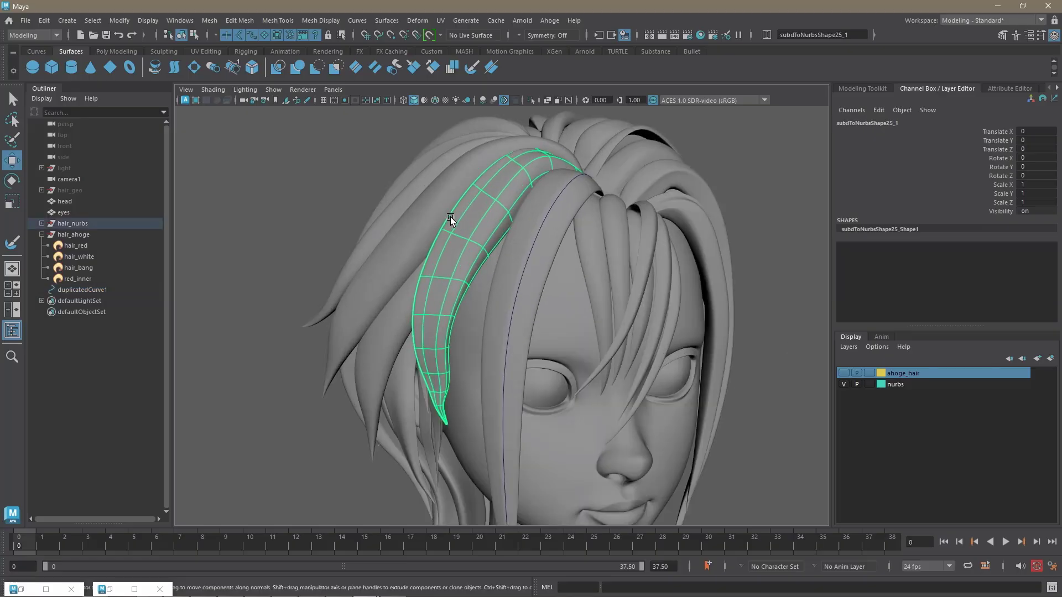
right_drag(450, 217, 532, 207)
click(532, 207)
key(g)
alt+drag(532, 207, 571, 301)
right_drag(572, 301, 552, 206)
click(553, 206)
key(g)
alt+drag(553, 206, 422, 237)
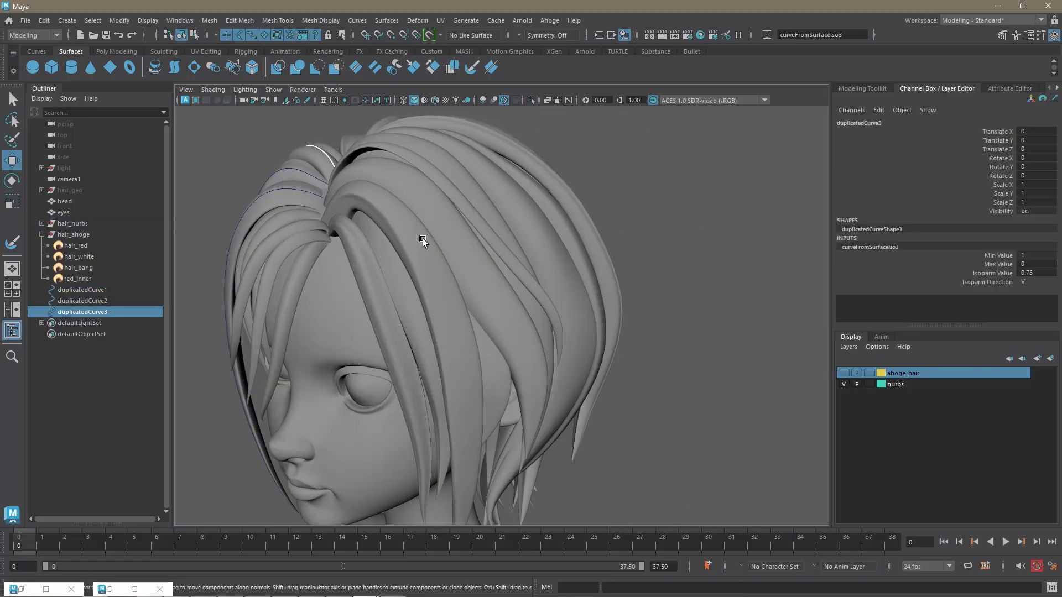
Duplicate lengthwise isoparms as curves from three locks on the opposite side of the parting
right_drag(423, 238, 419, 267)
click(411, 248)
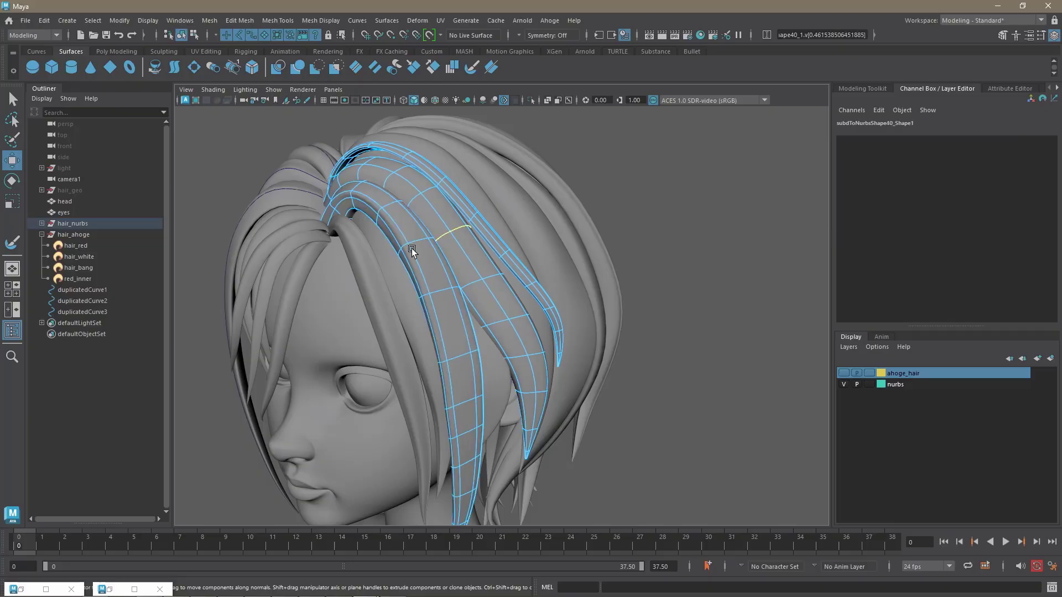
alt+drag(668, 288, 483, 246)
click(357, 20)
click(381, 221)
scroll(711, 239, down, 3)
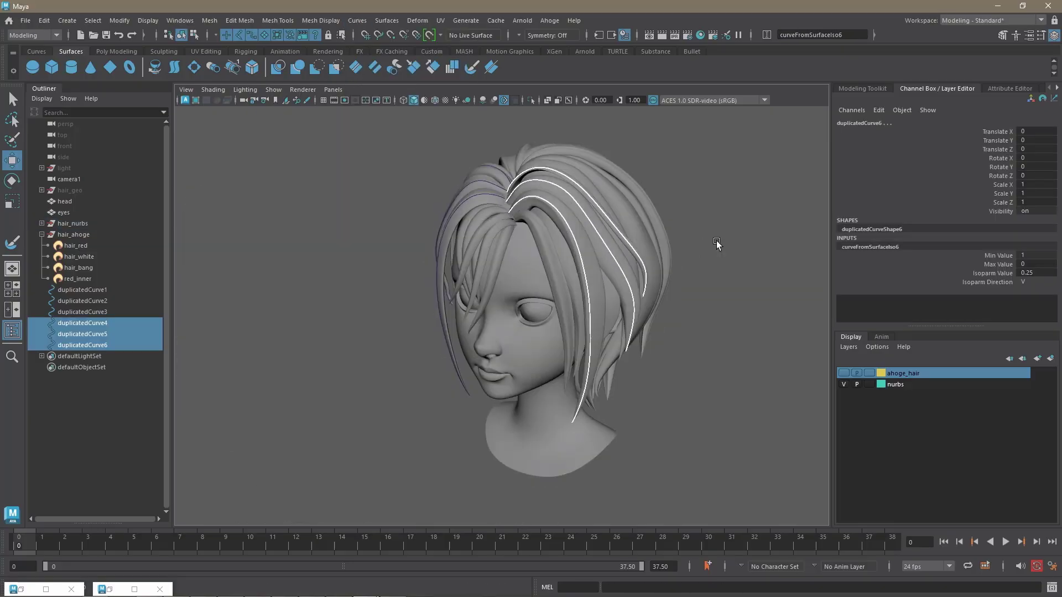
Duplicate lengthwise isoparms as curves from three locks on the side of the head behind the ear
alt+drag(711, 239, 567, 268)
click(526, 266)
right_drag(526, 258, 512, 214)
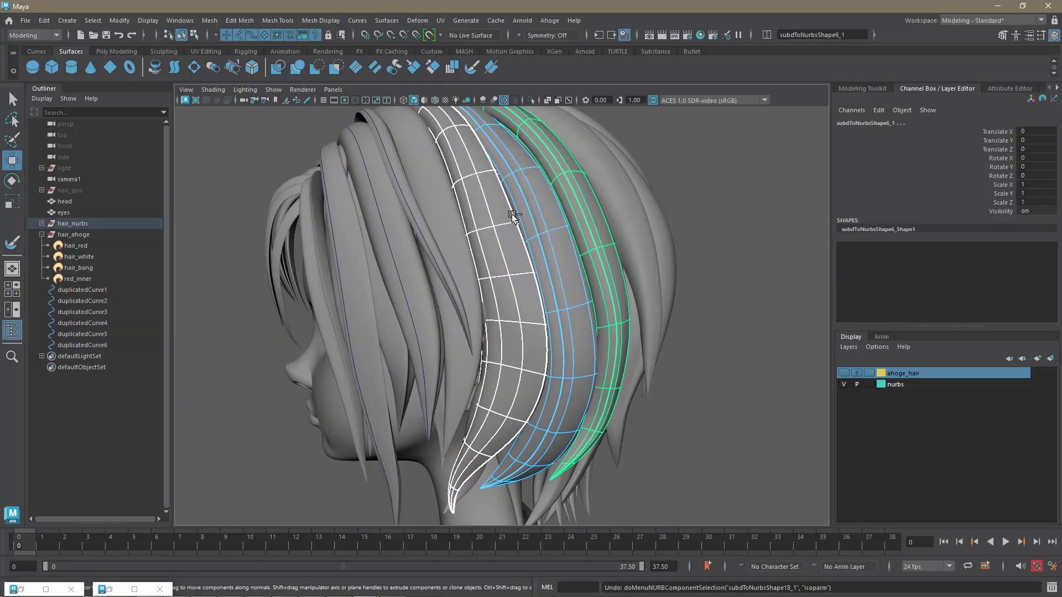
click(593, 221)
key(ctrl+z)
click(547, 198)
alt+drag(546, 196, 580, 210)
key(g)
Duplicate lengthwise isoparms as curves from the remaining locks across the back of the head
click(516, 227)
alt+drag(516, 227, 434, 197)
shift+click(493, 300)
shift+click(523, 330)
scroll(485, 228, up, 5)
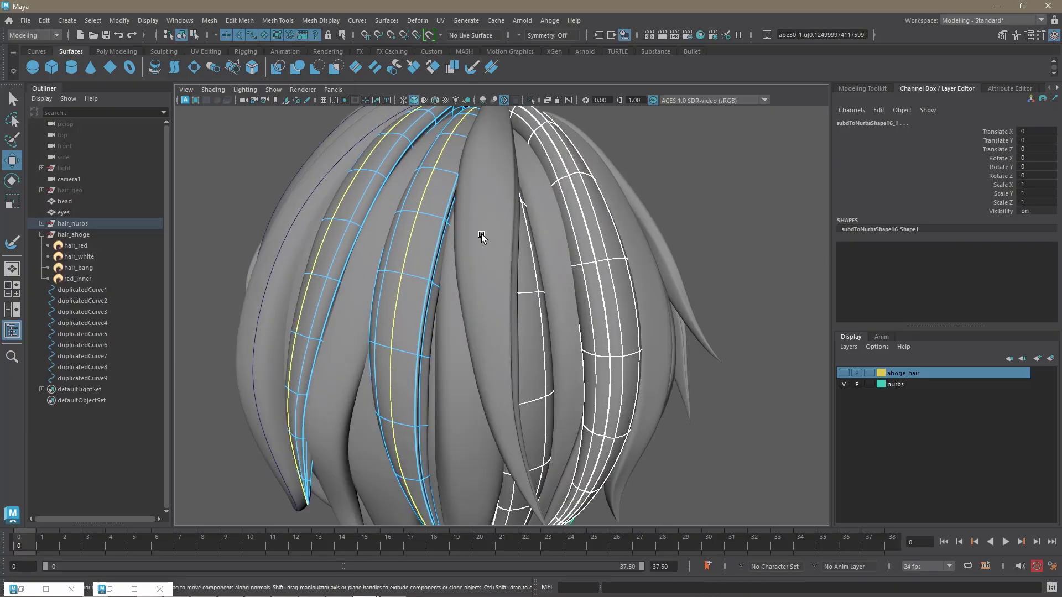
right_drag(533, 254, 537, 197)
scroll(601, 272, down, 3)
alt+drag(602, 272, 560, 267)
click(559, 267)
click(671, 289)
alt+drag(671, 290, 453, 240)
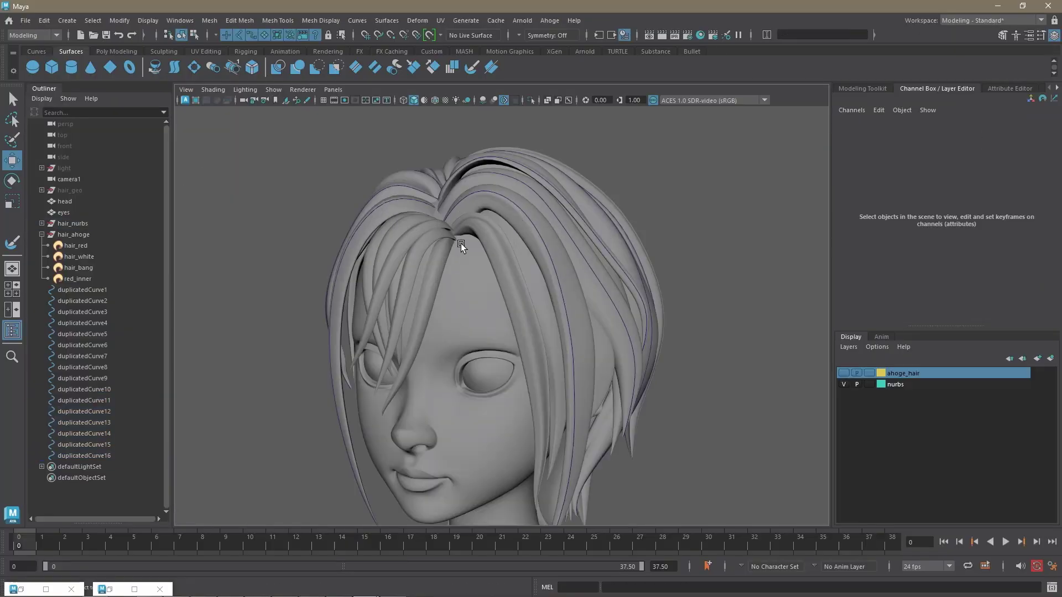
Duplicate lengthwise isoparms as curves from three fringe locks and the adjacent front side lock
scroll(453, 239, up, 3)
click(498, 317)
alt+drag(417, 279, 556, 202)
click(556, 203)
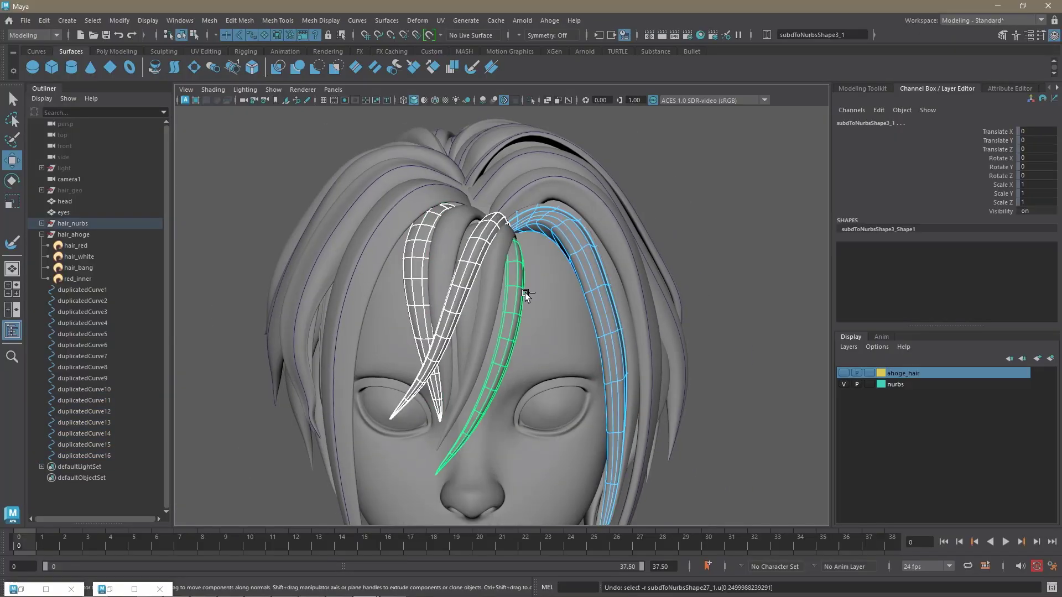
right_drag(525, 295, 545, 243)
click(576, 242)
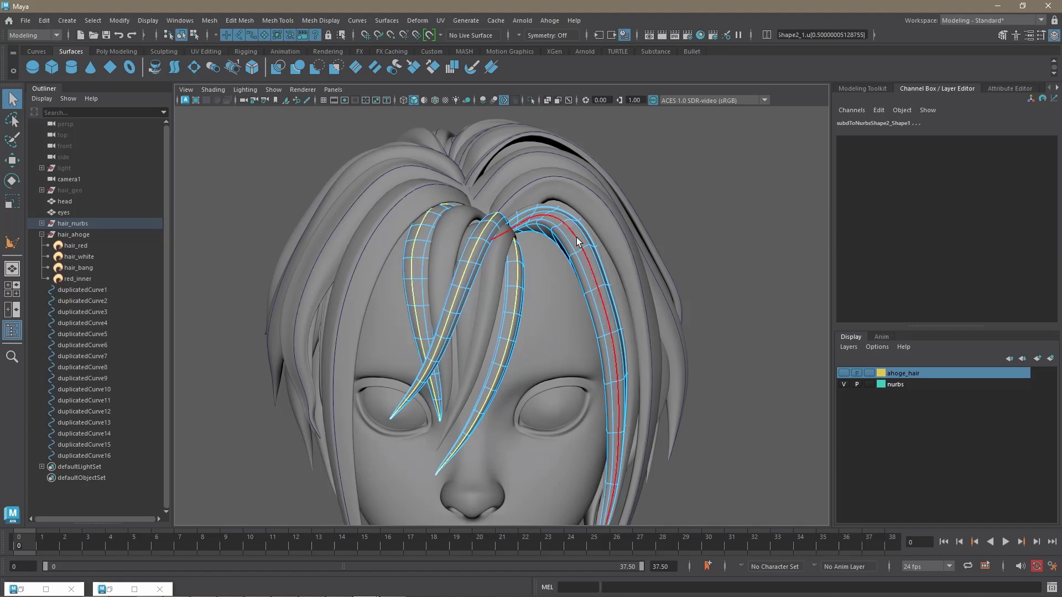
click(357, 20)
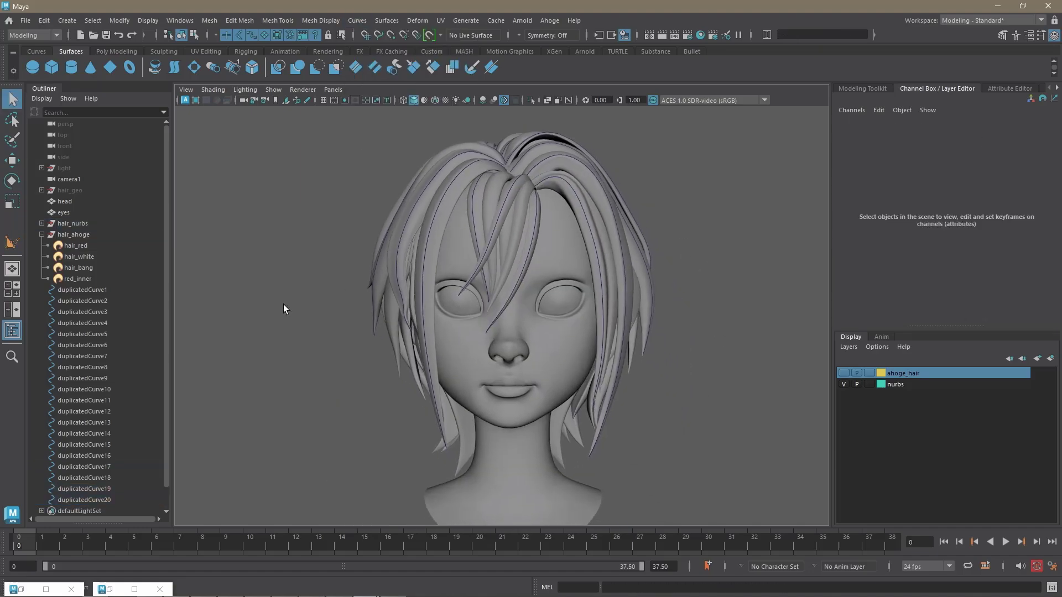
Generate Nurbopus surfaces from duplicatedCurve1 through duplicatedCurve20 with the head mesh included in the selection
scroll(94, 332, down, 1)
click(82, 267)
shift+click(83, 477)
alt+drag(686, 339, 565, 252)
shift+click(566, 252)
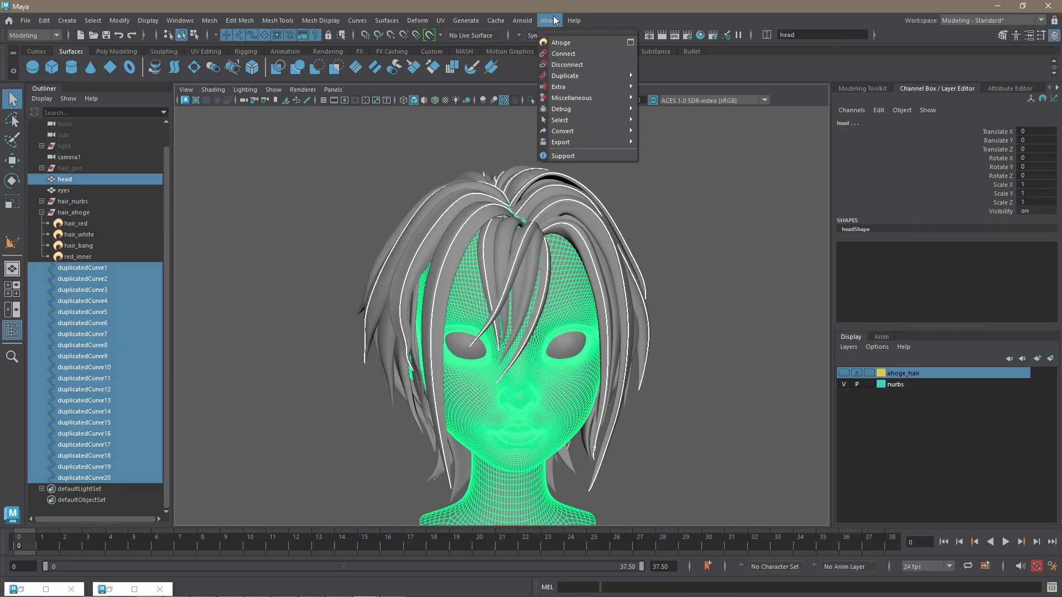
click(679, 86)
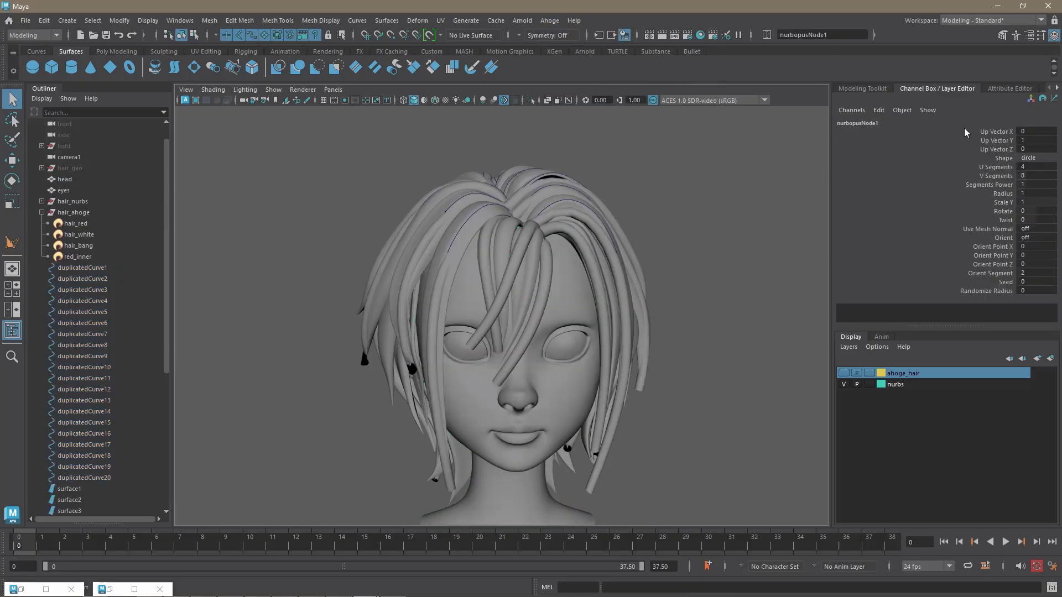
Set the nurbopusNode1 shape to line and enable Use Mesh Normal and Orient
click(999, 88)
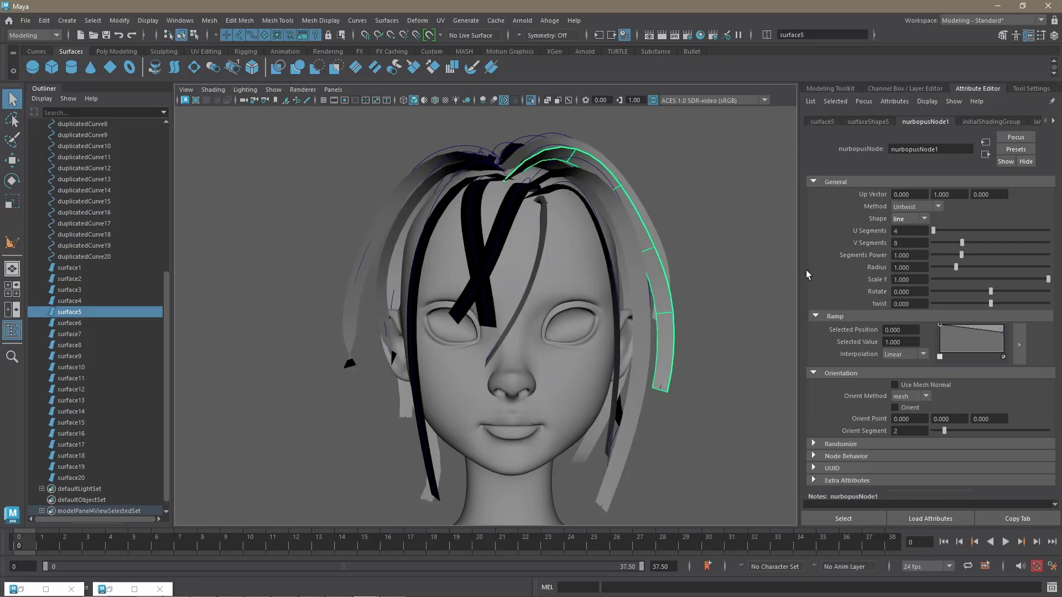
click(927, 386)
click(908, 406)
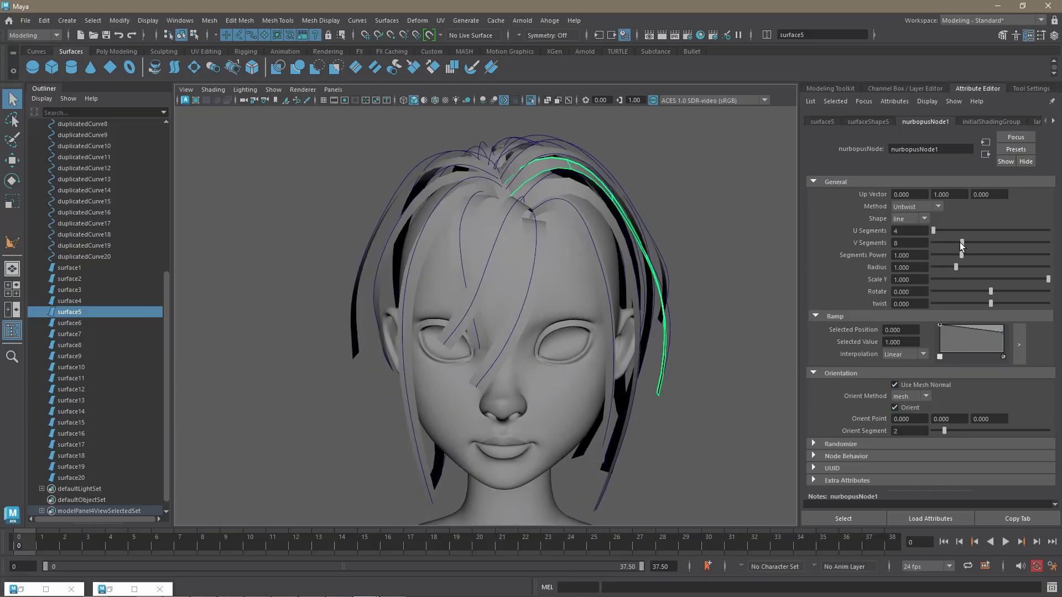
Set V Segments to 17 and taper the surfaces' ramp at both ends with a value of 0.180 at position 0.000
drag(962, 242, 1026, 242)
click(1019, 344)
click(979, 264)
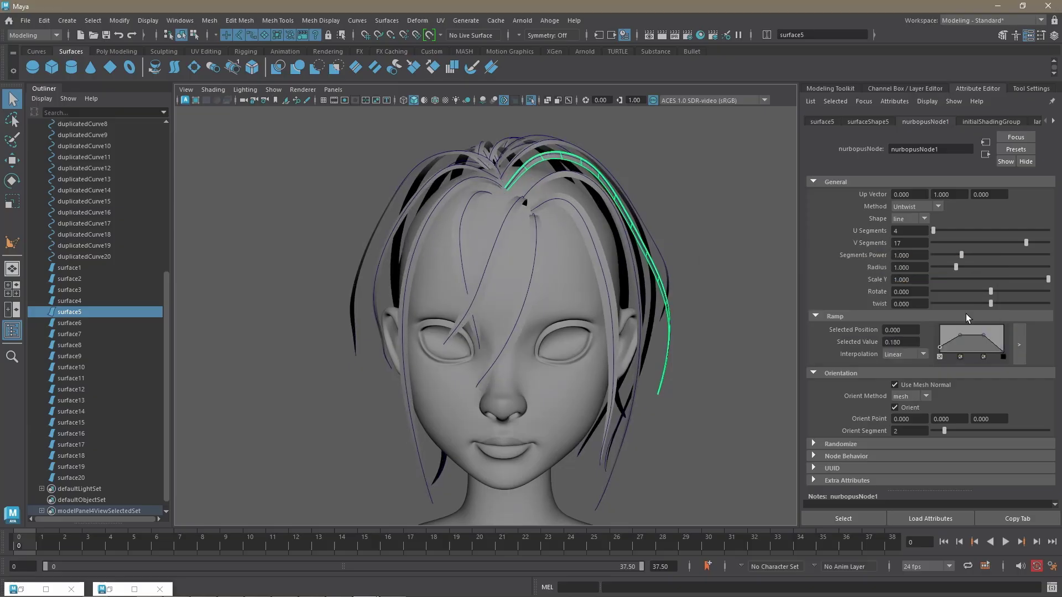
Set nurbopusNode1's radius to 0.922 and randomize it with Seed 42 and Randomize Radius 0.799
drag(1048, 304, 971, 303)
click(852, 443)
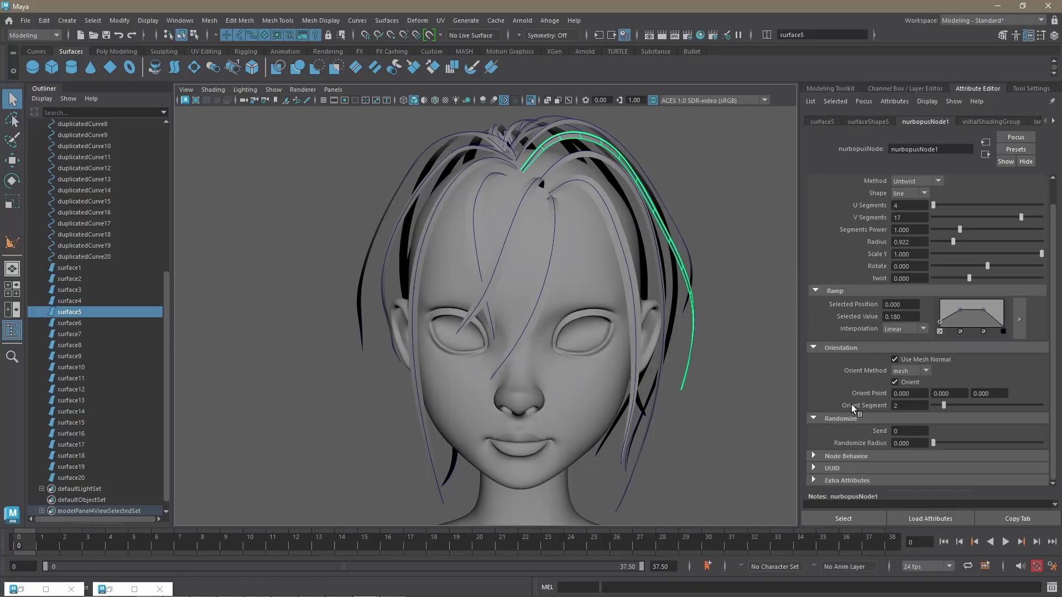
alt+drag(652, 387, 587, 424)
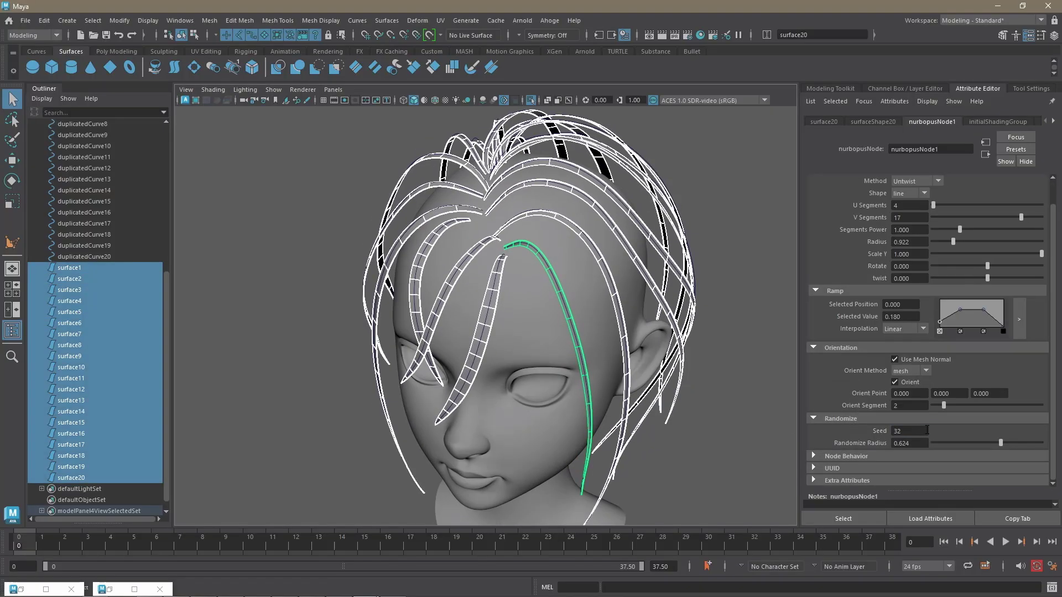
alt+drag(704, 327, 699, 360)
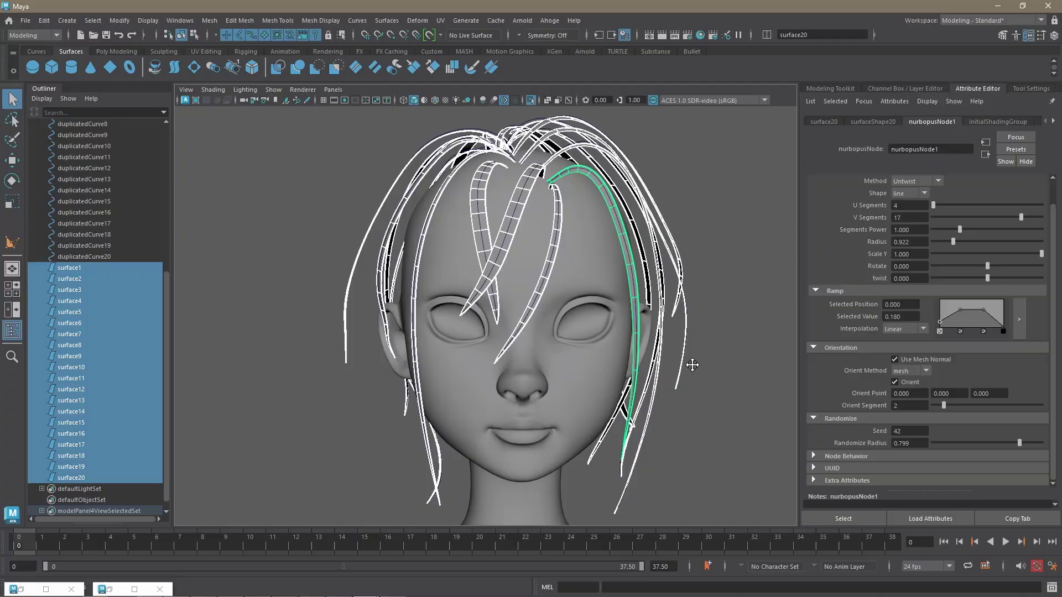
alt+drag(692, 365, 736, 389)
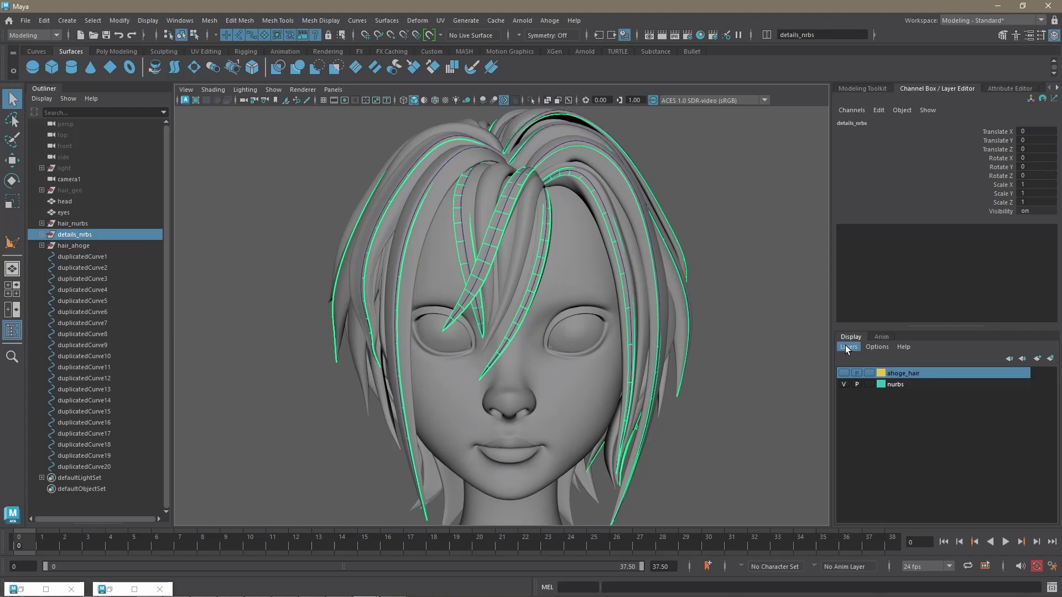
Set the nurbs display layer to reference and rebuild duplicatedCurve1 through duplicatedCurve20 as uniform cubic curves with 7 spans
click(869, 383)
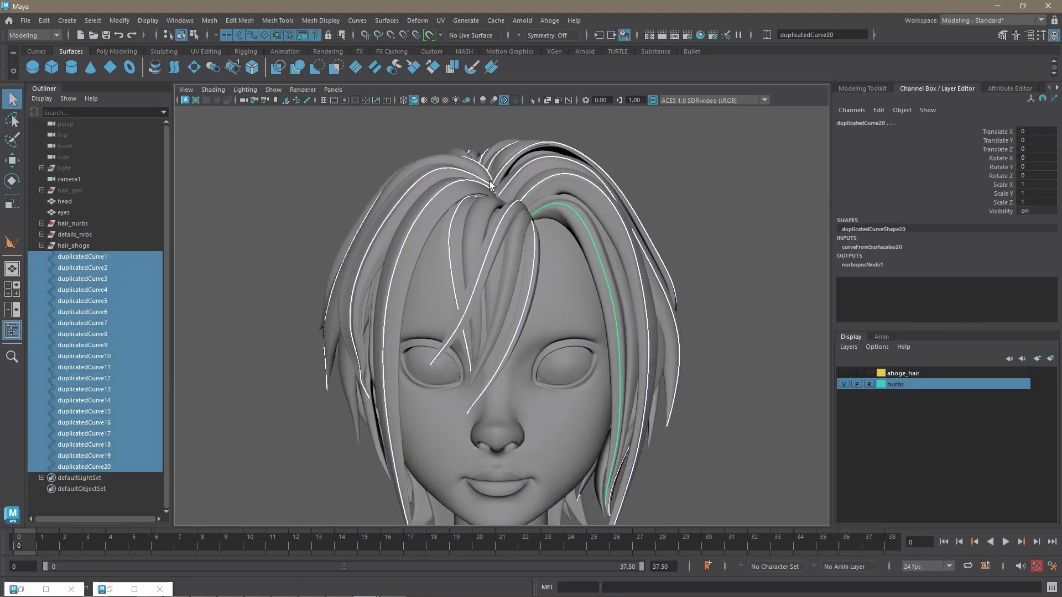
click(227, 35)
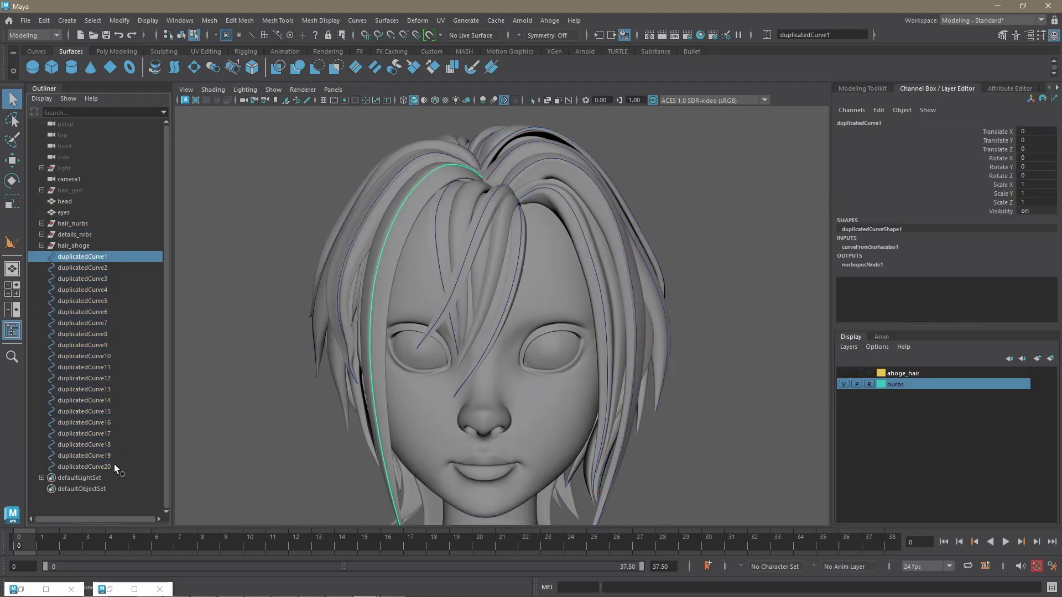
click(602, 245)
key(w)
alt+drag(603, 213, 553, 215)
drag(691, 498, 316, 86)
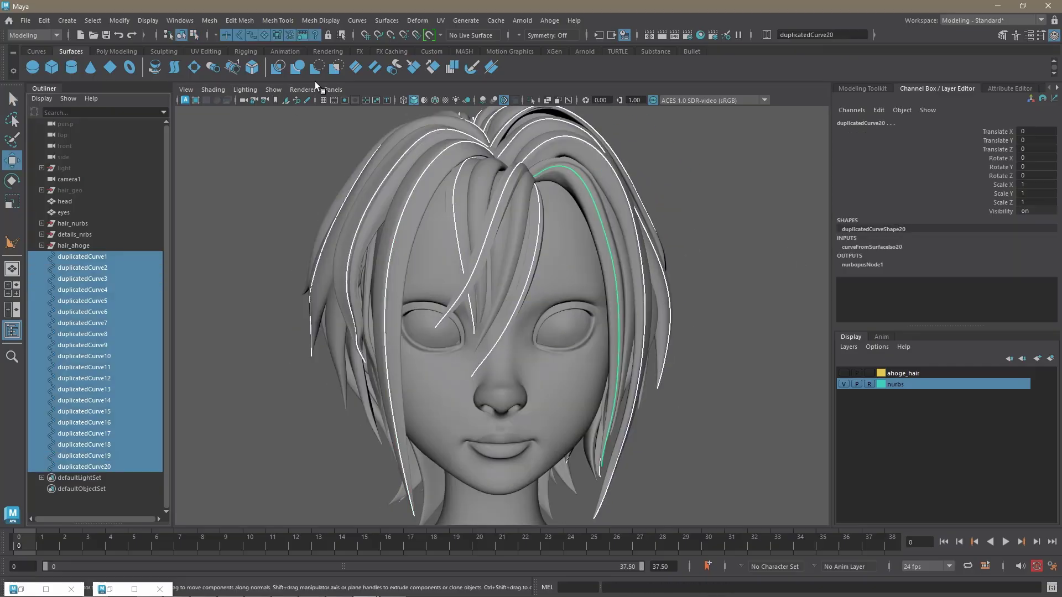
click(357, 20)
click(468, 362)
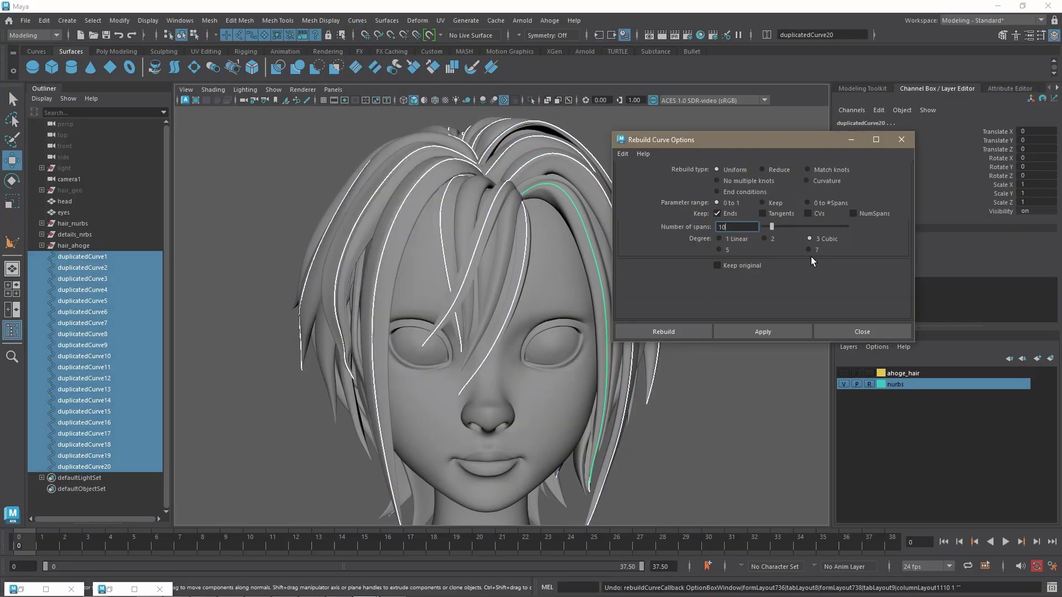
click(664, 332)
Create a Lambert shader and assign it to the details_nrbs group
click(477, 268)
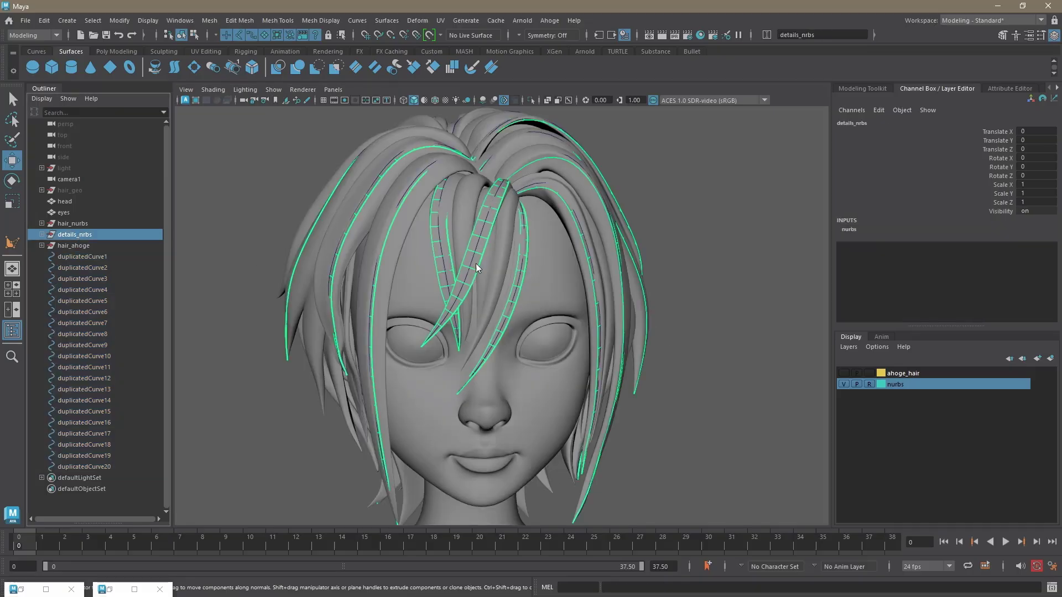
click(1010, 88)
click(700, 35)
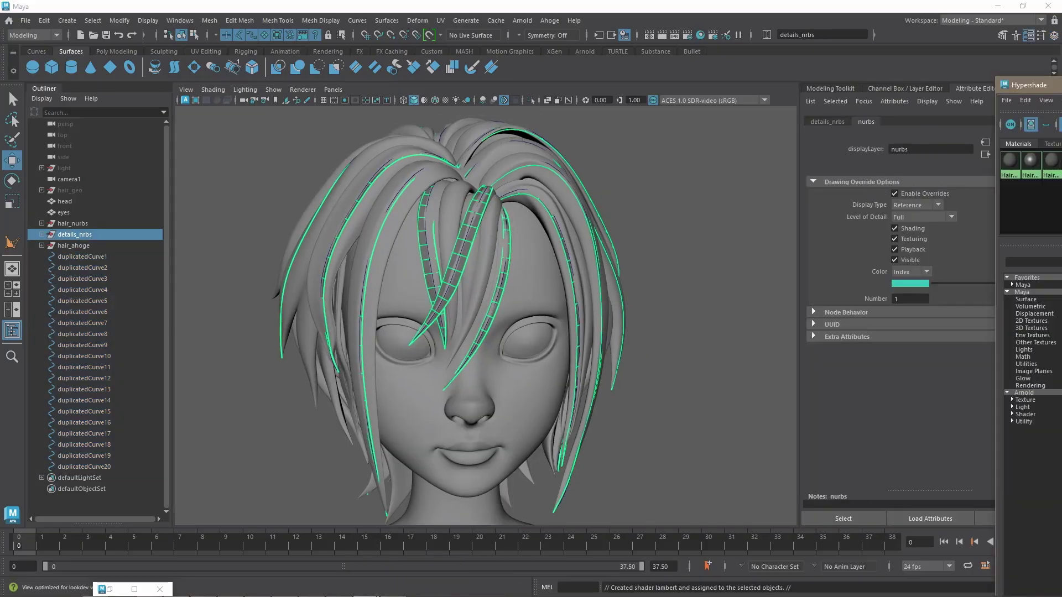
Reshape the detail strands by moving and rotating control vertices of the rebuilt front side and fringe curves, including duplicatedCurve20 and duplicatedCurve18
click(623, 237)
click(618, 332)
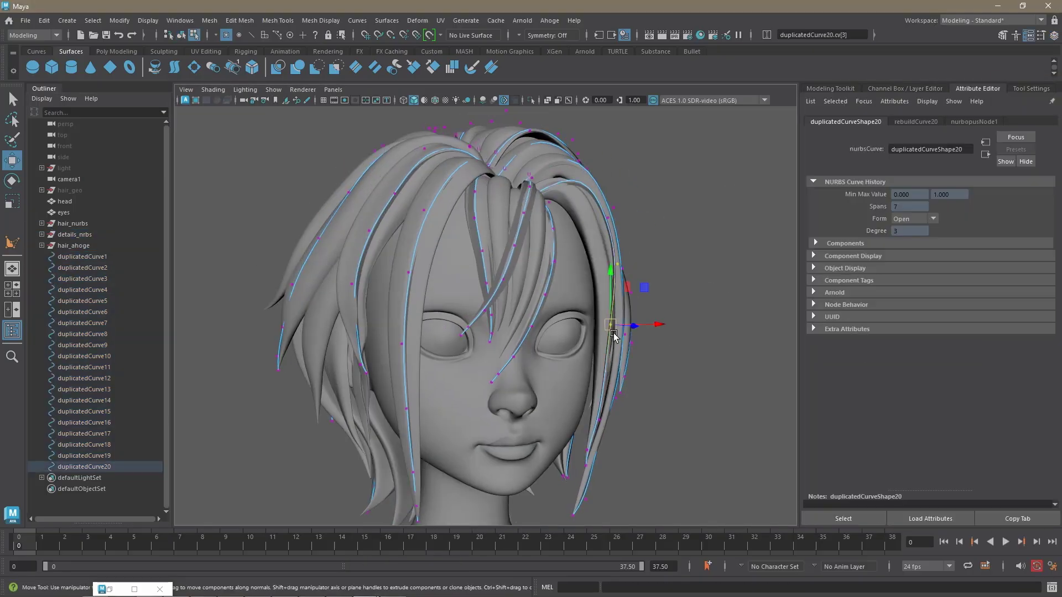
alt+drag(618, 331, 462, 246)
key(F8)
key(r)
key(w)
key(w)
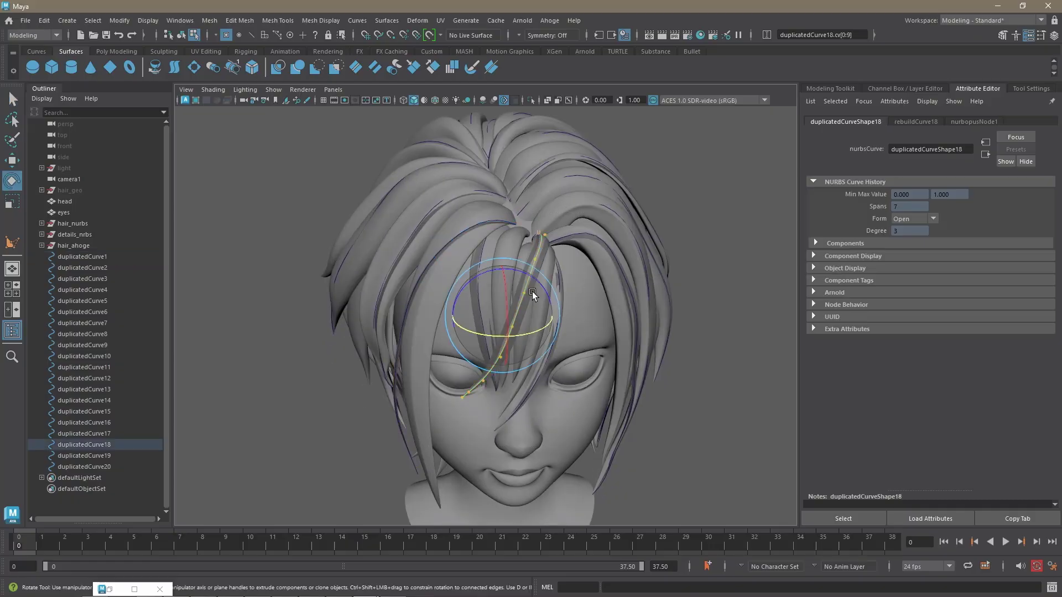
drag(543, 251, 515, 259)
alt+drag(515, 260, 445, 462)
click(438, 338)
drag(445, 462, 249, 188)
Open the nurbopusNode1 attributes through the fringe surface surface17
click(217, 180)
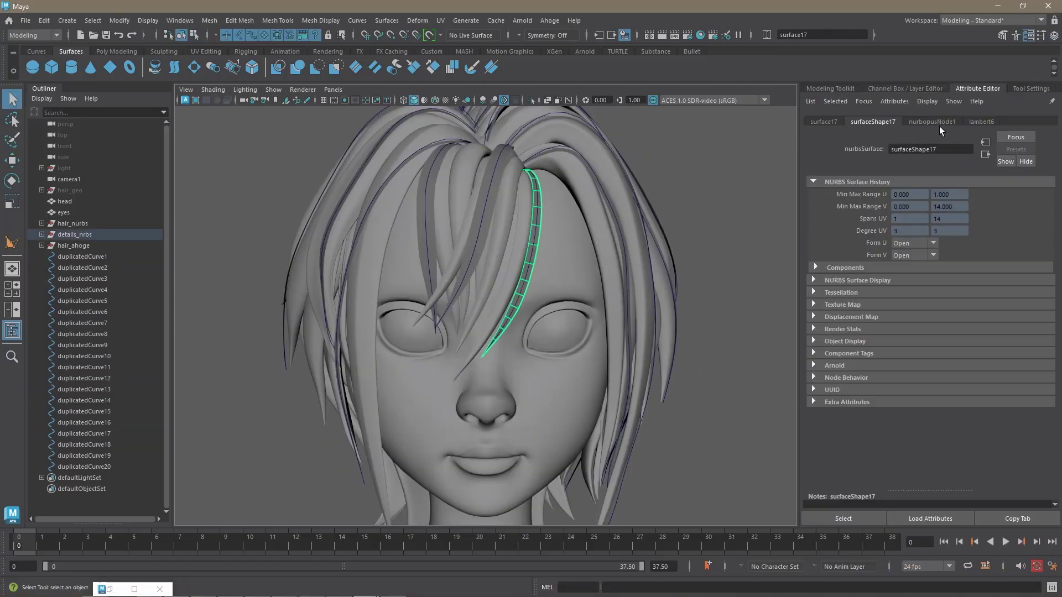
click(933, 122)
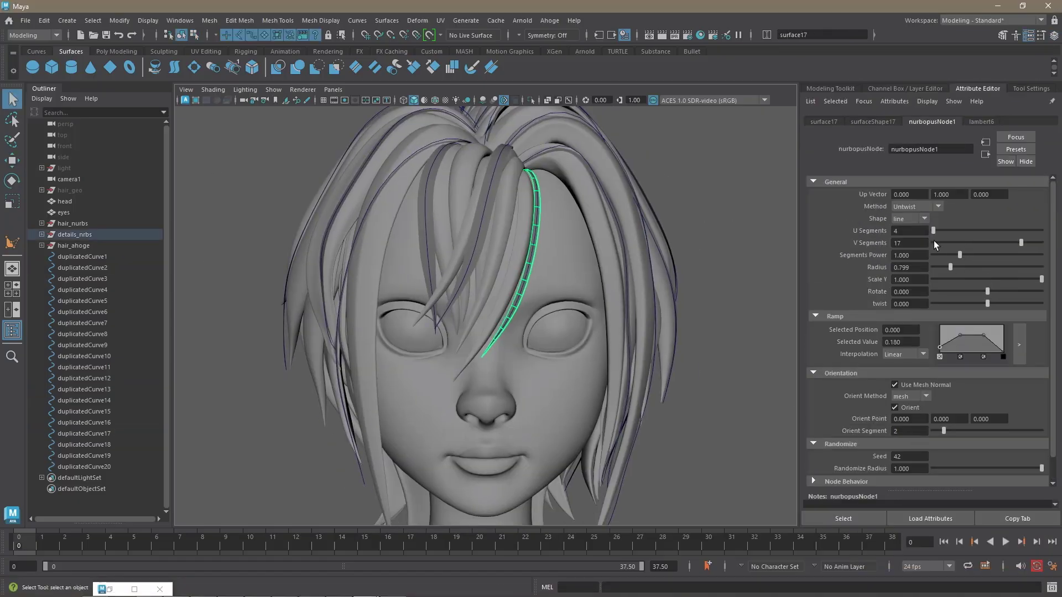
alt+drag(763, 363, 443, 332)
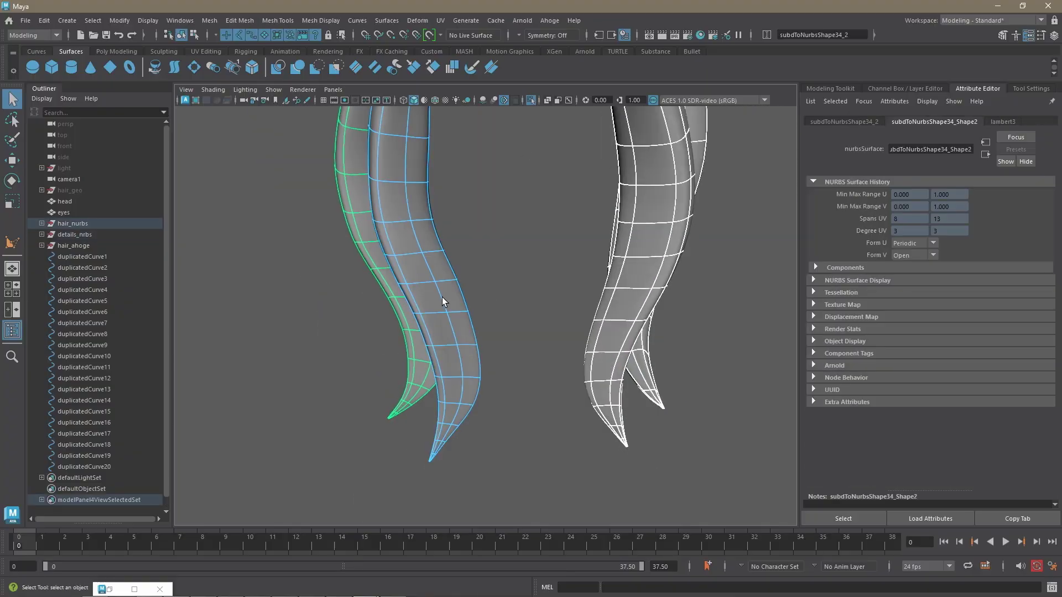
Duplicate lengthwise isoparms of the isolated lower neck locks as curves and rebuild them with 7 spans
right_drag(443, 297, 427, 367)
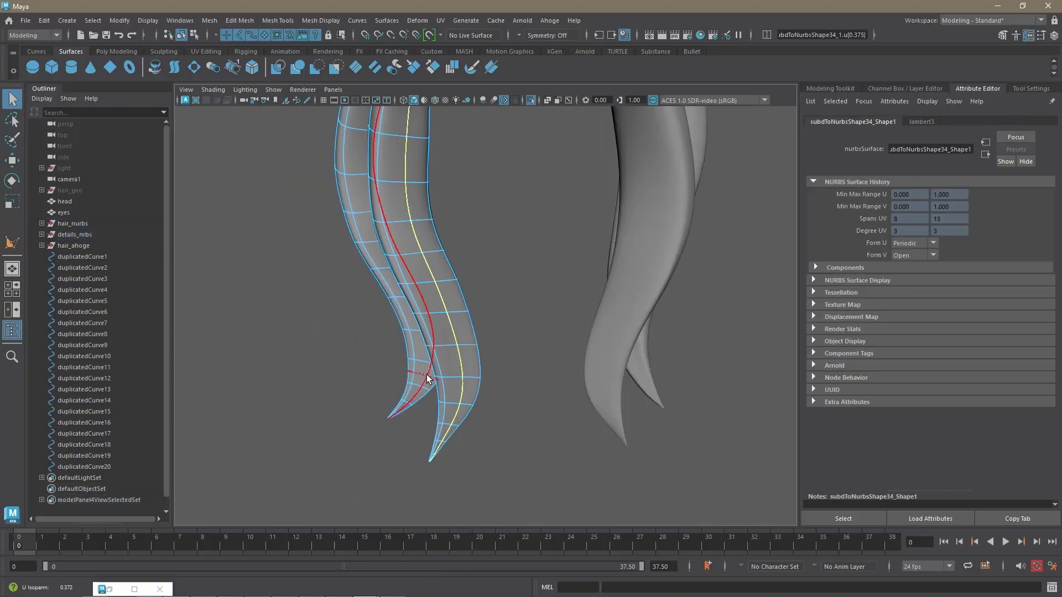
right_drag(614, 304, 663, 350)
click(663, 350)
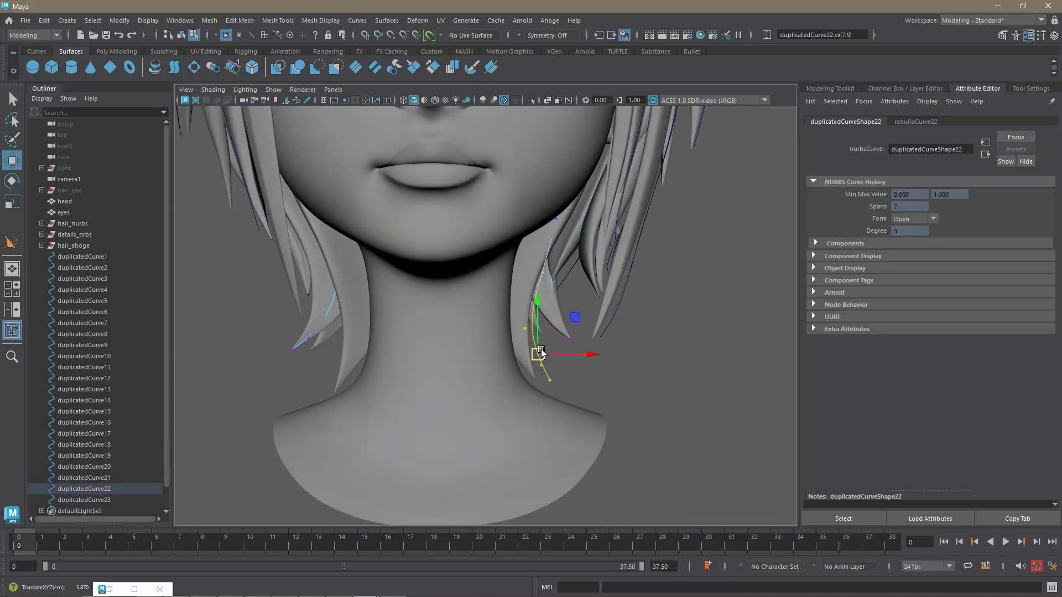
Reposition the last three control vertices of duplicatedCurve22 near the tip of the lower neck lock
alt+drag(541, 349, 553, 337)
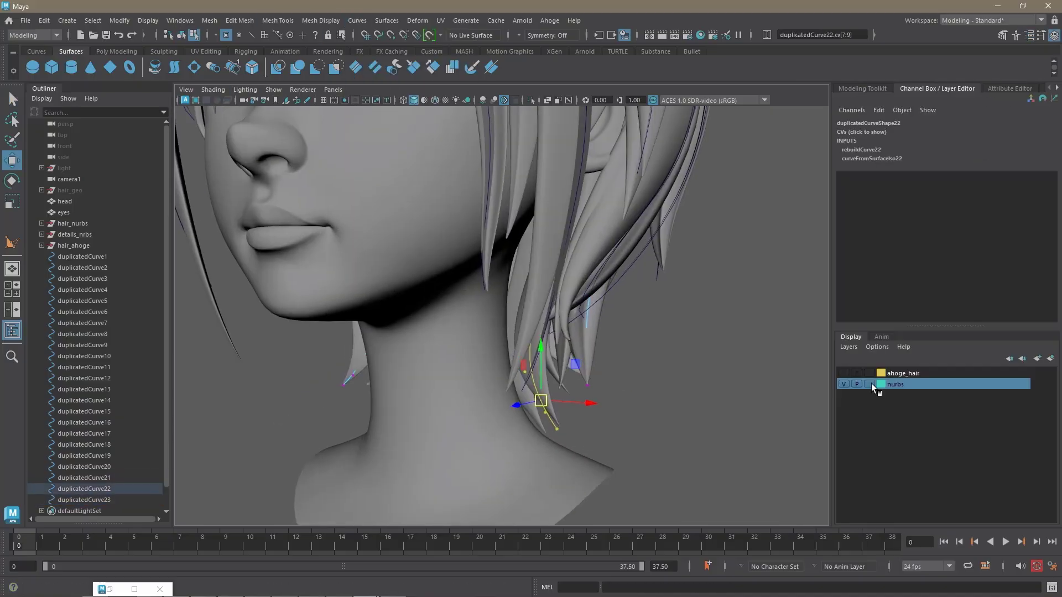
alt+drag(542, 332, 472, 372)
click(398, 365)
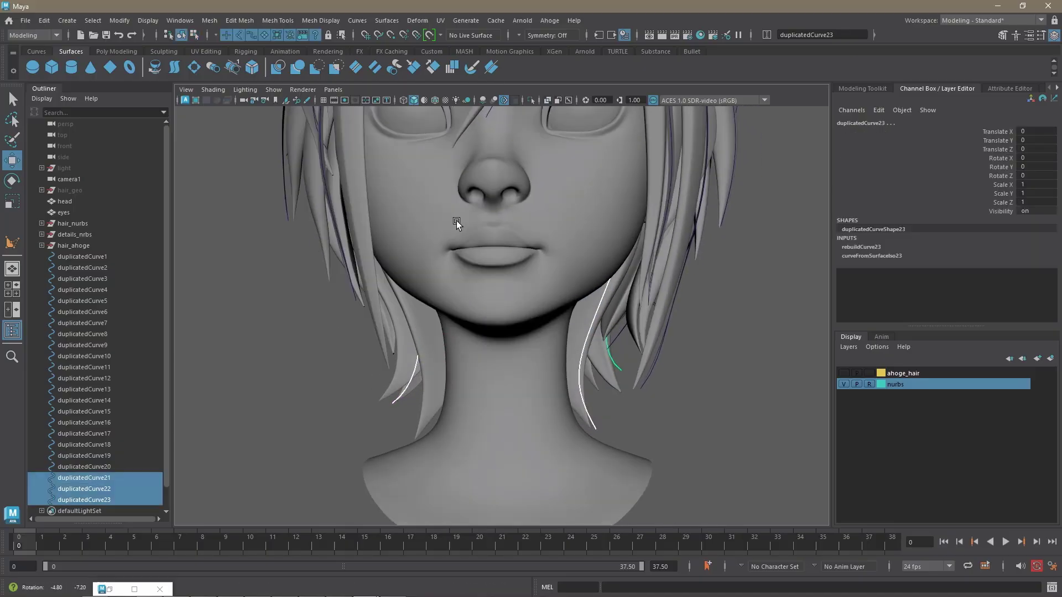
Connect duplicatedCurve21, duplicatedCurve22 and duplicatedCurve23 to the existing Nurbopus node by including surface18 in the selection
drag(649, 465, 569, 405)
alt+drag(586, 333, 571, 267)
key(F8)
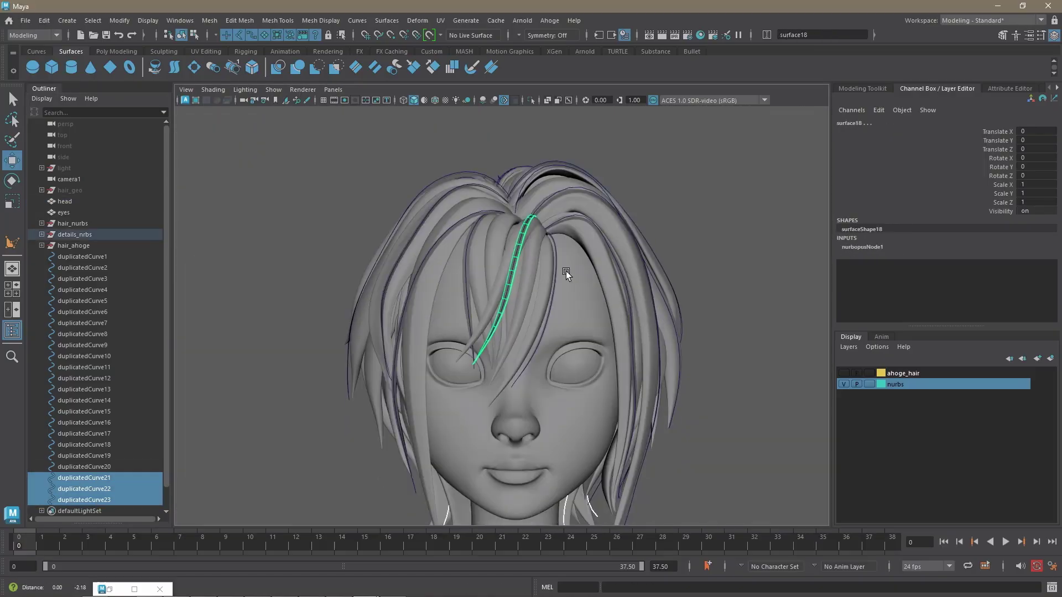
click(549, 20)
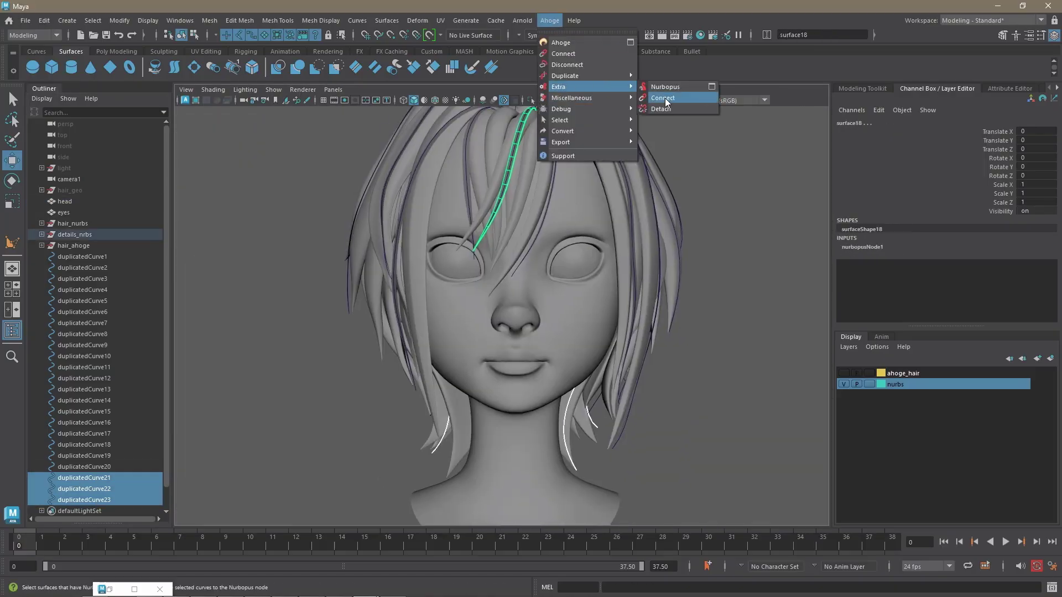
click(665, 98)
alt+drag(553, 332, 532, 362)
alt+right_drag(533, 363, 497, 354)
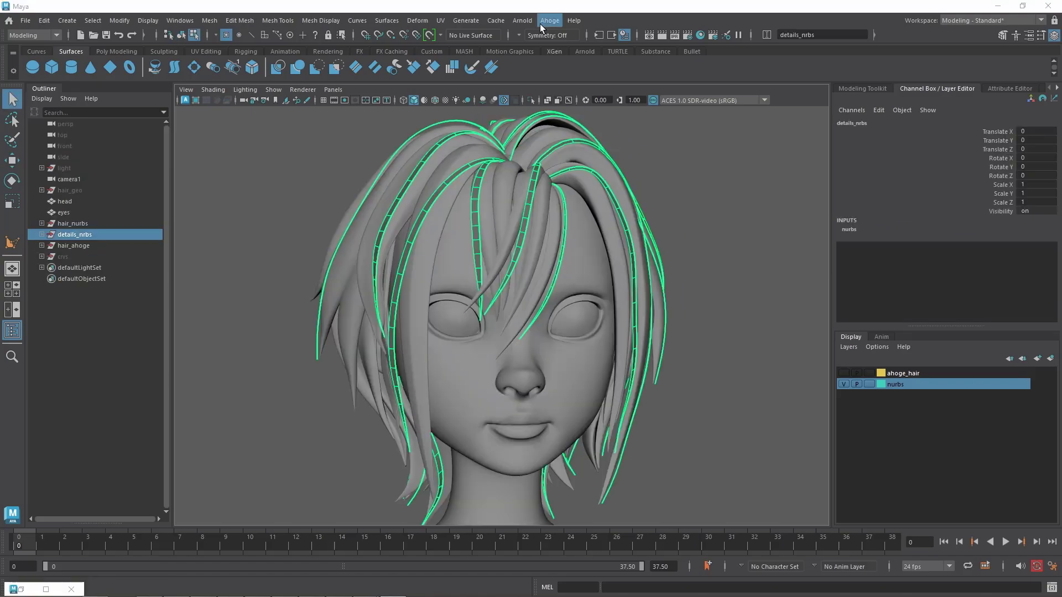
Try generating Ahoge hair on the whole details_nrbs group, hiding the nurbs layer and showing the ahoge_hair layer
click(549, 20)
click(575, 34)
click(843, 384)
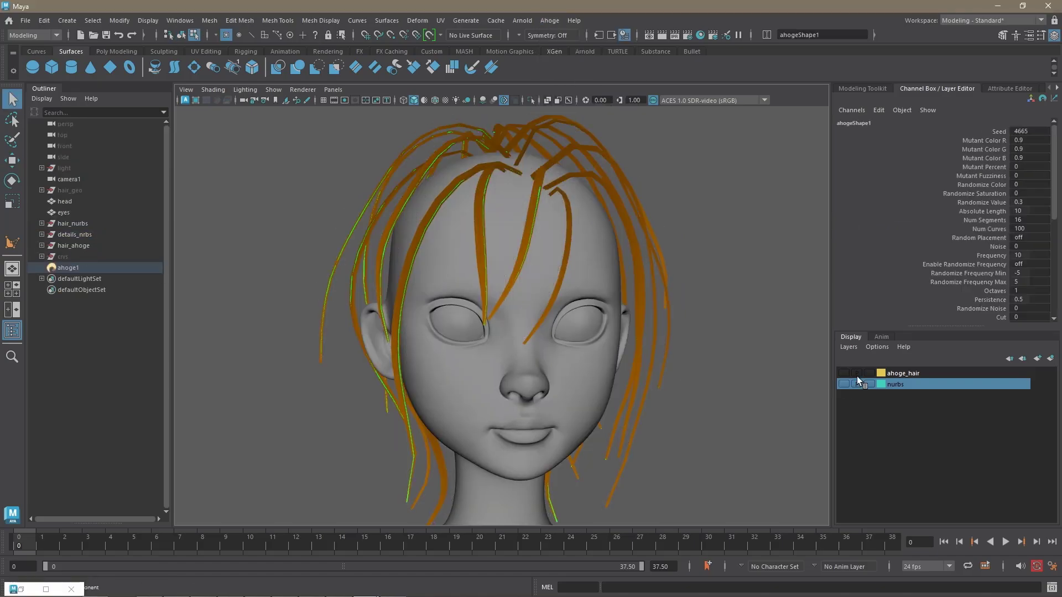
click(843, 373)
Try thinning the new Ahoge hair by lowering the Width of ahogeShape1
click(1004, 88)
scroll(961, 407, down, 5)
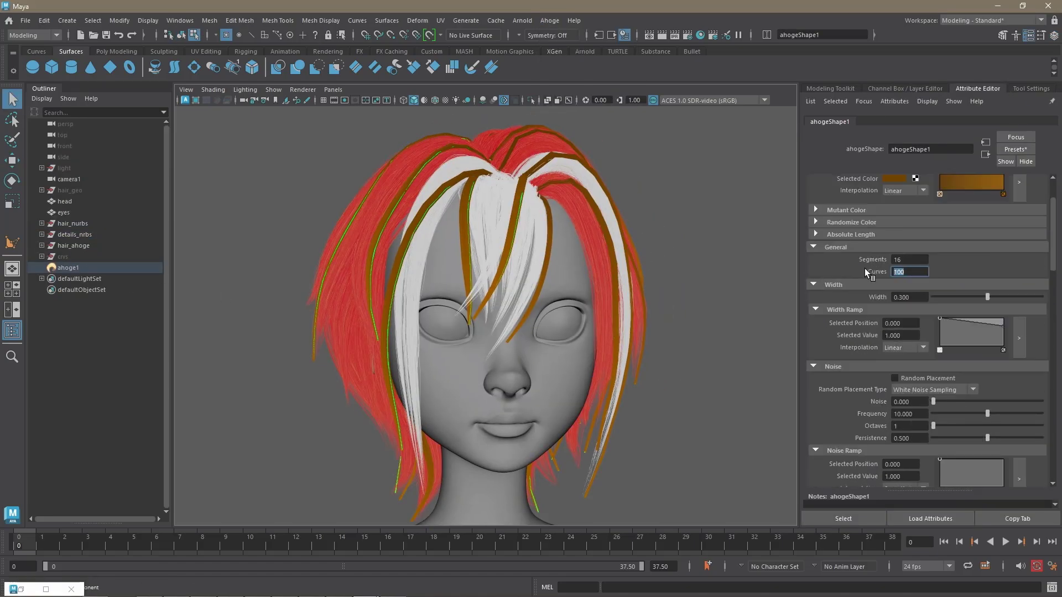
scroll(695, 233, up, 2)
drag(987, 297, 935, 301)
alt+drag(732, 178, 719, 221)
scroll(919, 260, down, 3)
scroll(920, 260, up, 5)
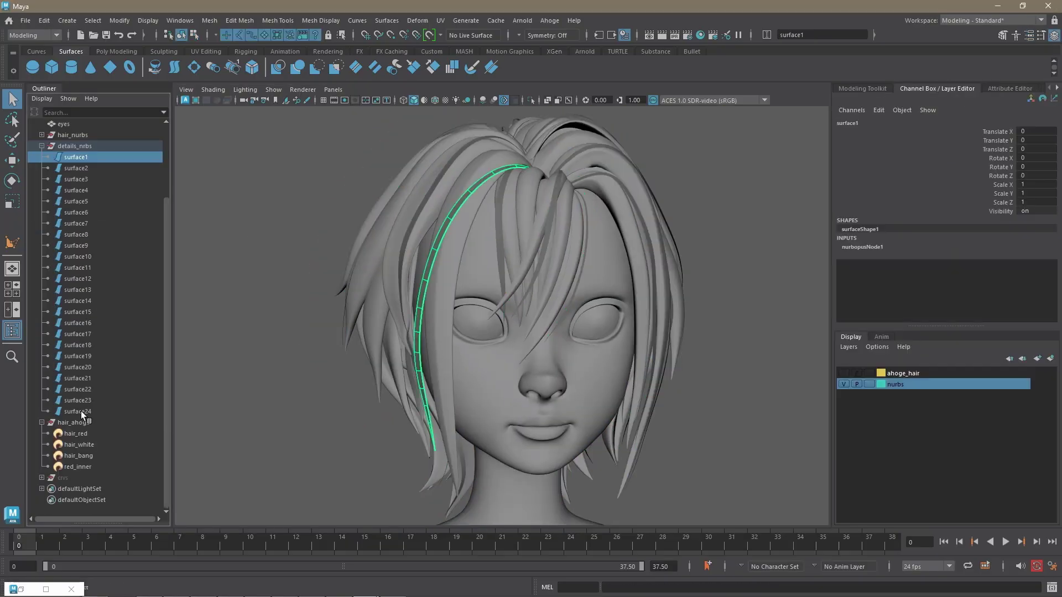
Generate Ahoge hair on the outer detail surfaces, excluding the fringe ones, with 20 curves and a width of 0.019
shift+click(80, 411)
click(549, 21)
click(564, 33)
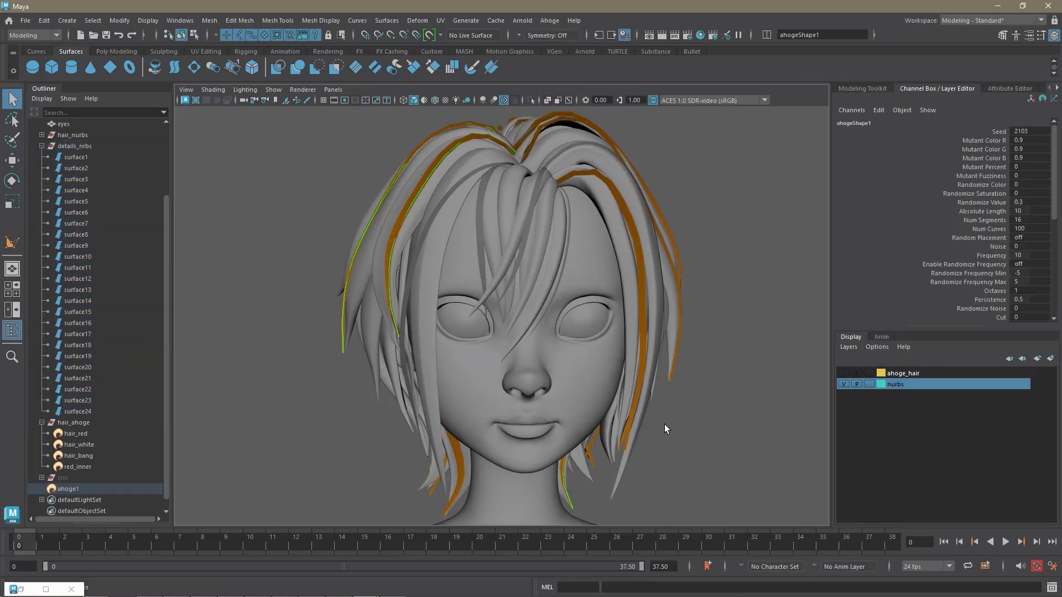
key(ctrl+a)
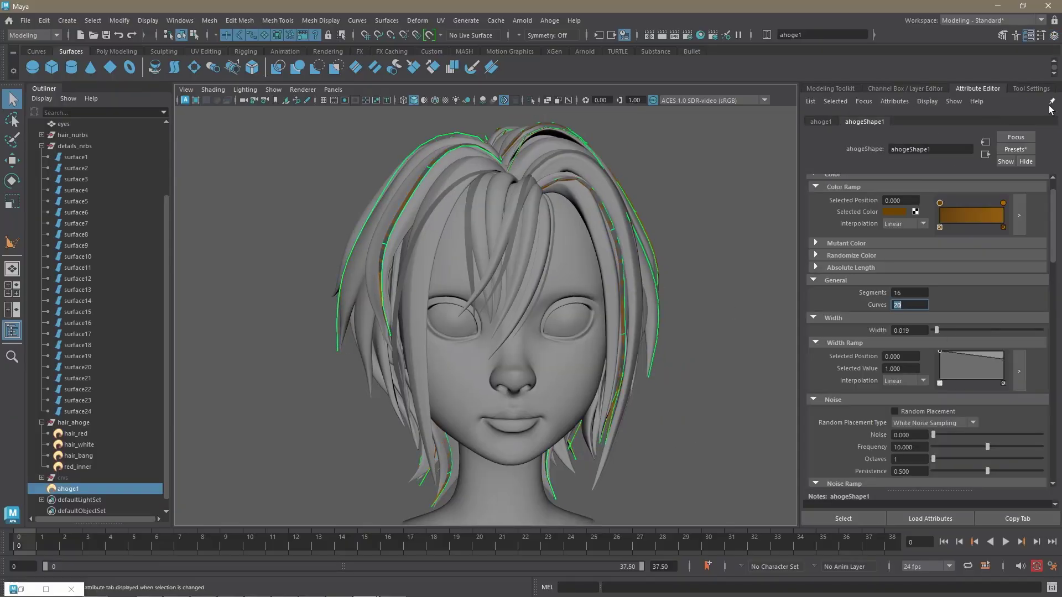
key(ctrl+a)
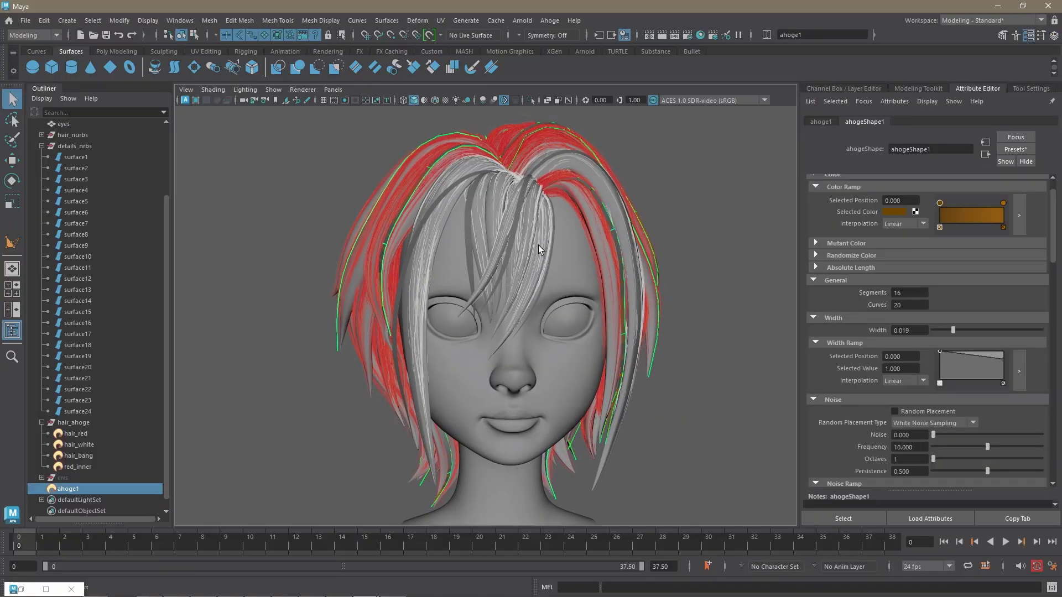
Copy the Ahoge attributes of hair_red and paste only Color, Width and Noise onto ahoge1
click(76, 434)
click(550, 21)
mouse_move(588, 98)
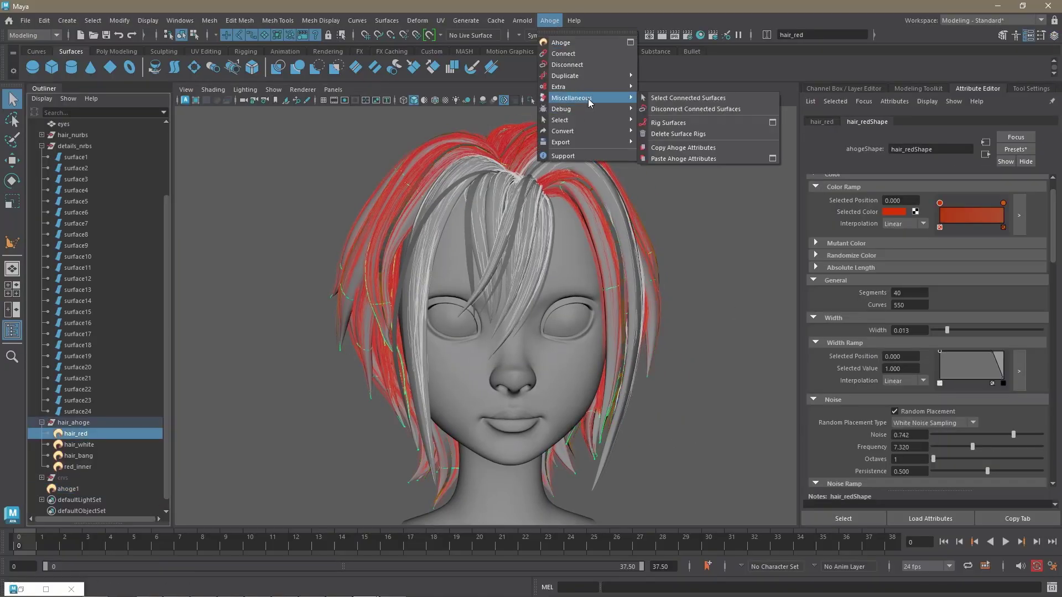
click(749, 147)
click(68, 489)
click(549, 20)
click(748, 160)
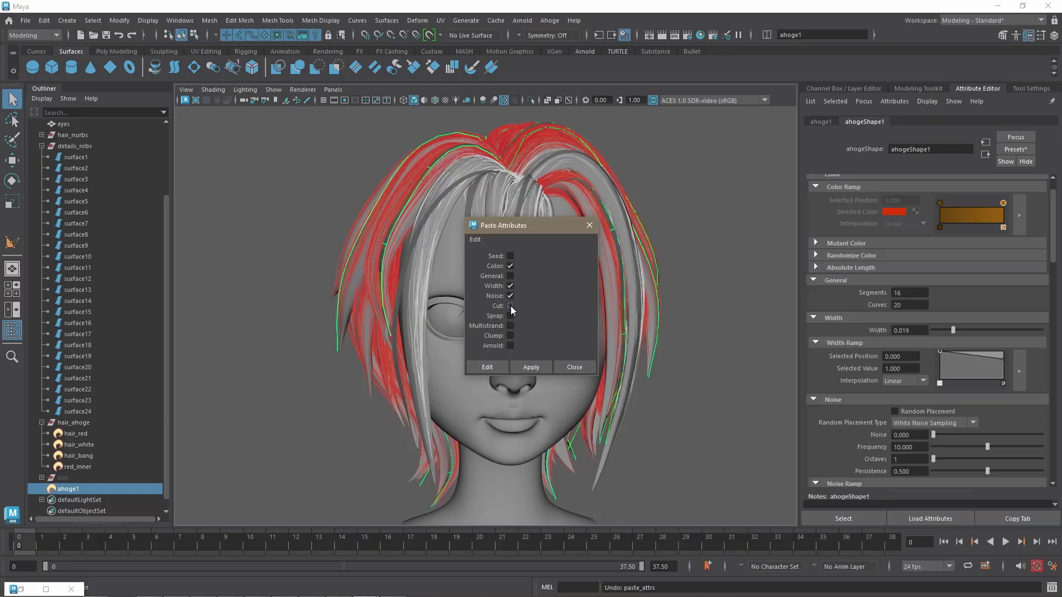
click(523, 364)
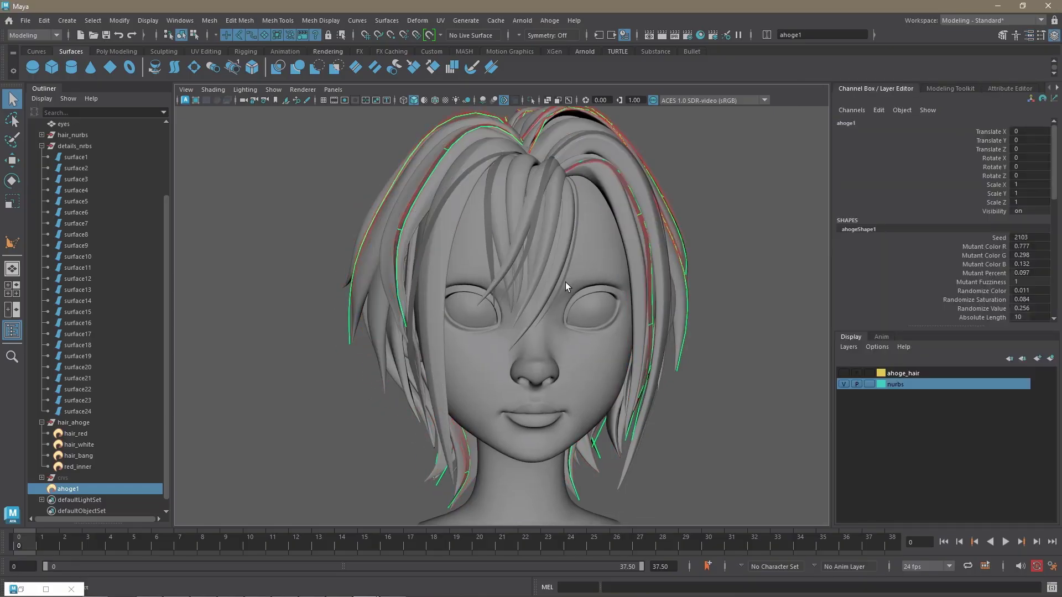
Set ahoge1's Multistrand to 5 and Multistrand Percent to 0.402, lowering its spray ramp to 0.040 at position 1.000
scroll(566, 282, up, 5)
scroll(561, 309, down, 5)
key(ctrl+a)
scroll(982, 304, up, 5)
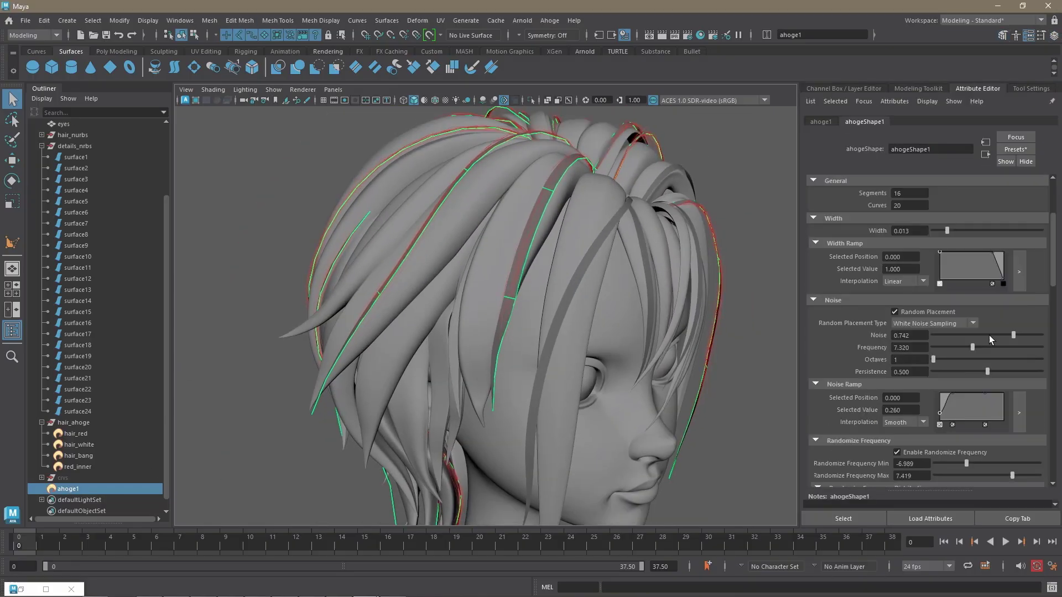
scroll(944, 340, down, 10)
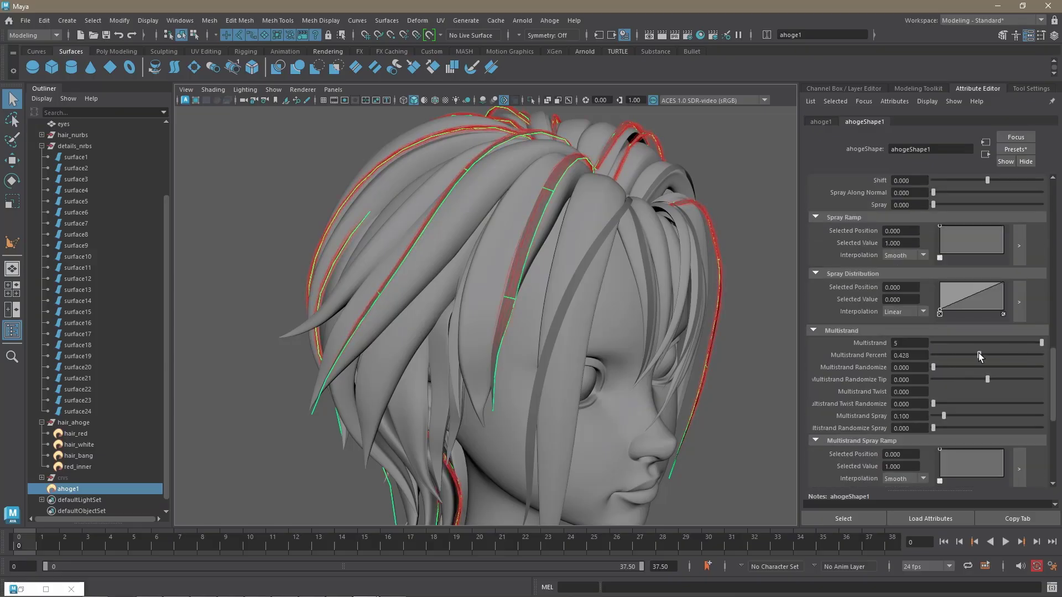
key(f)
drag(942, 482, 991, 470)
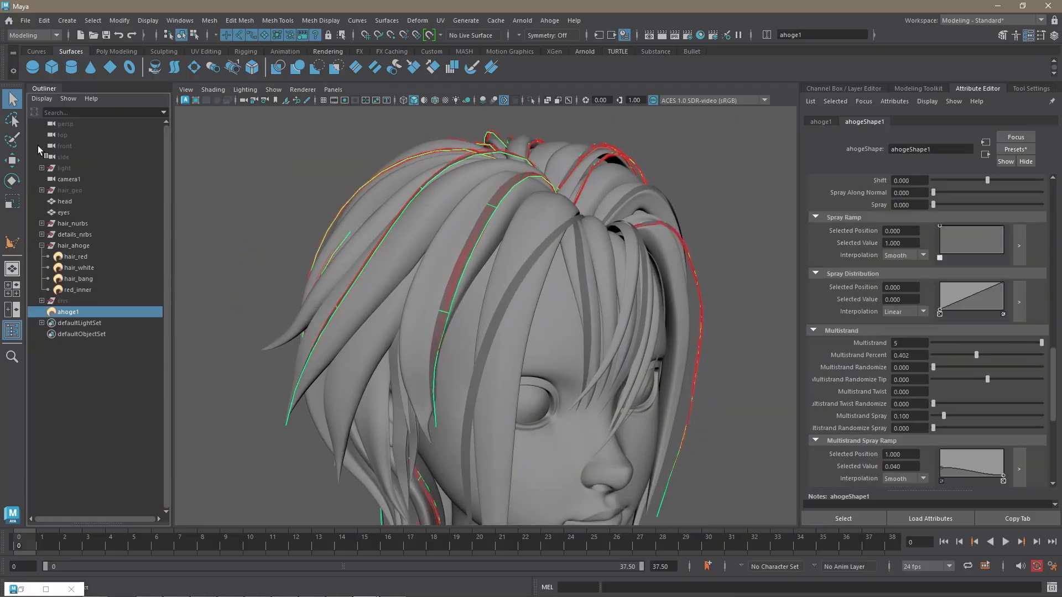
Select the surfaces connected to ahoge1 and generate a second Ahoge hair on the fringe detail surfaces
click(556, 21)
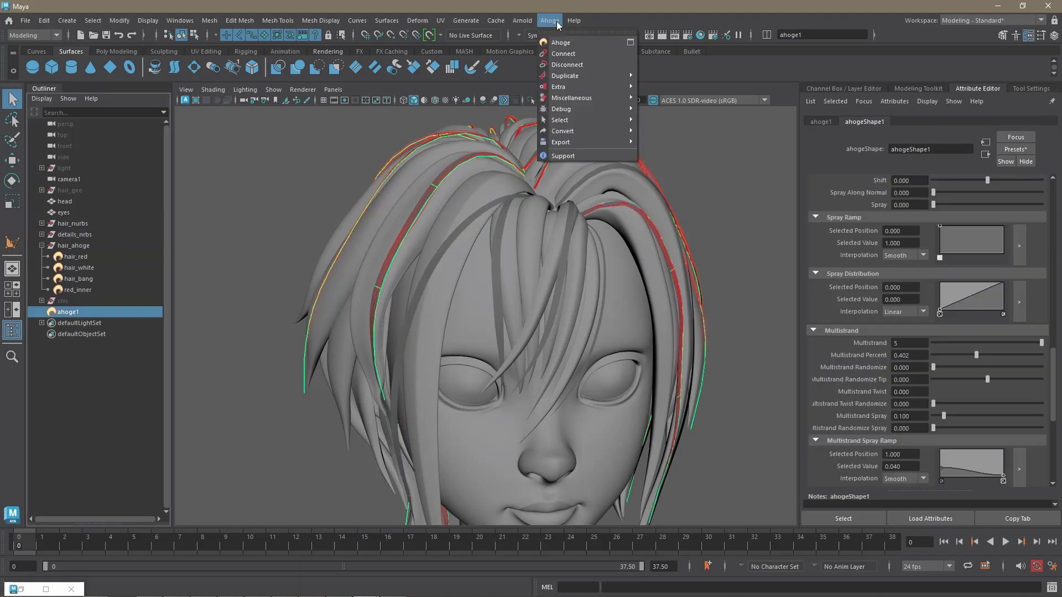
click(550, 20)
click(690, 100)
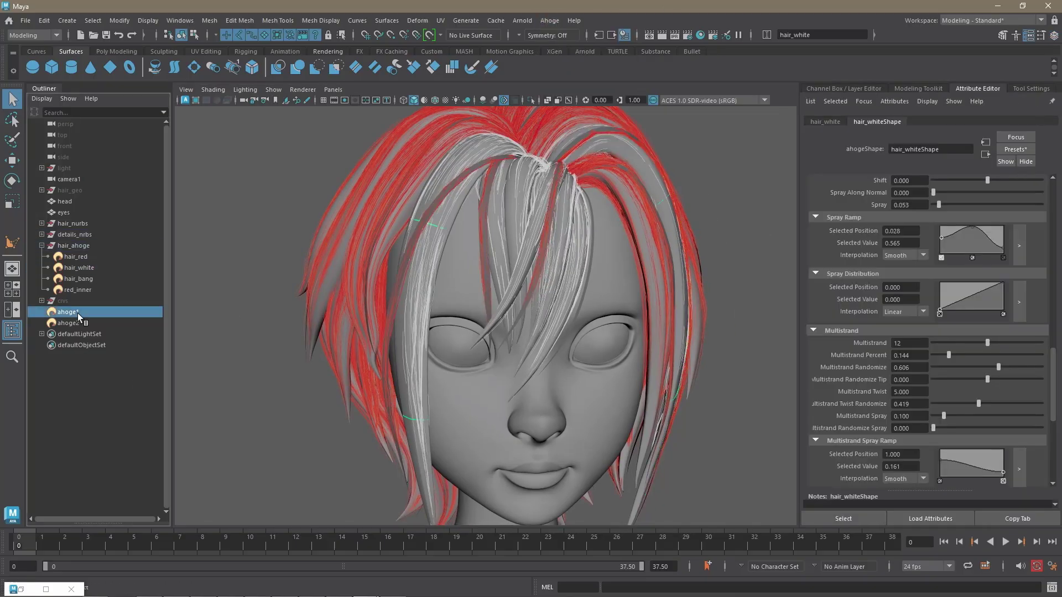
Paste only the Color attributes of hair_white onto ahoge1 and check the hair in Arnold RenderView
click(550, 20)
click(772, 159)
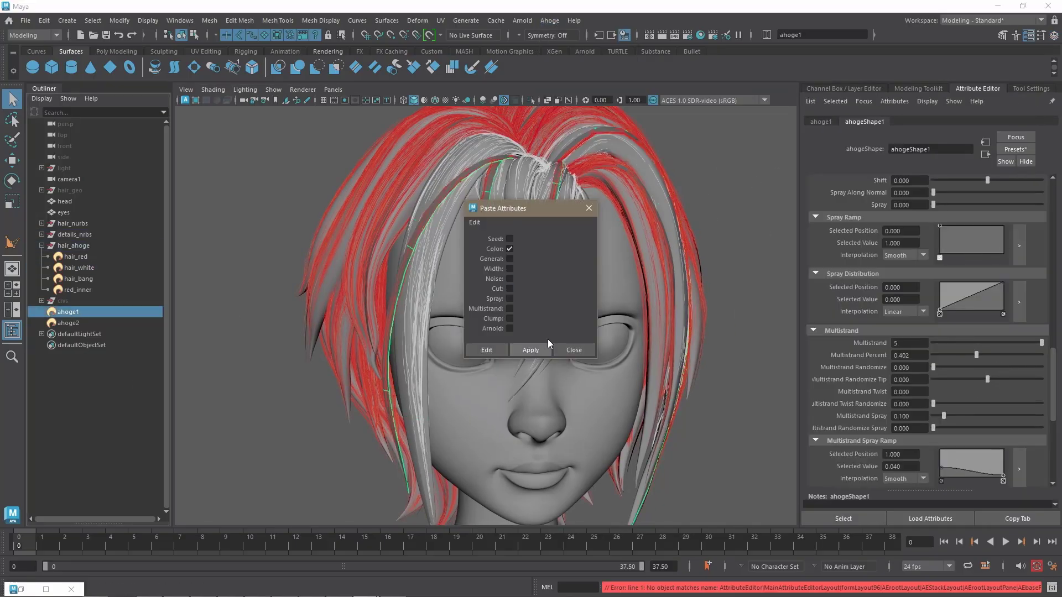
click(547, 348)
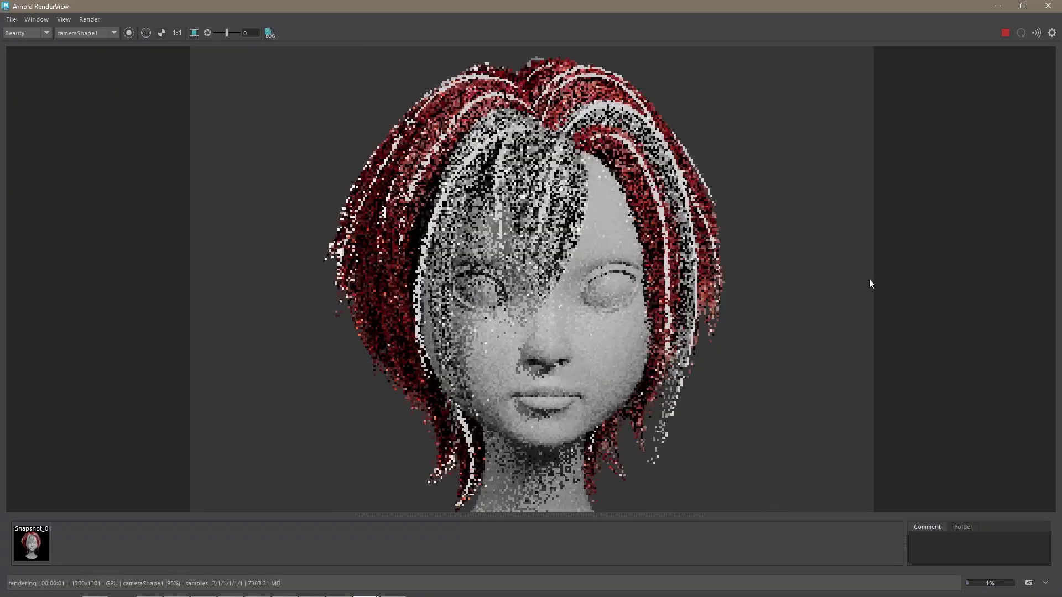
click(997, 9)
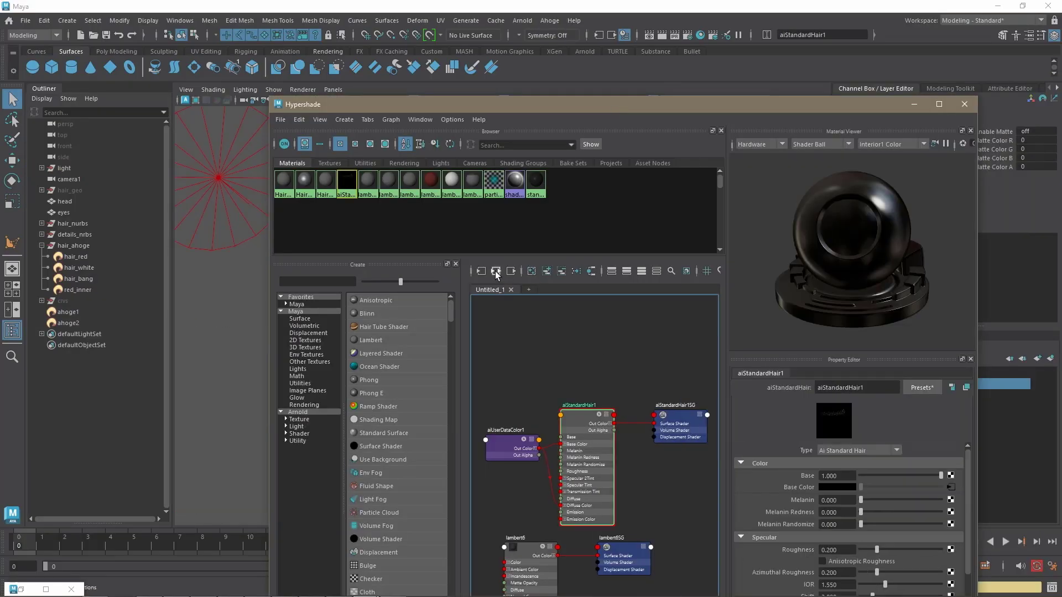